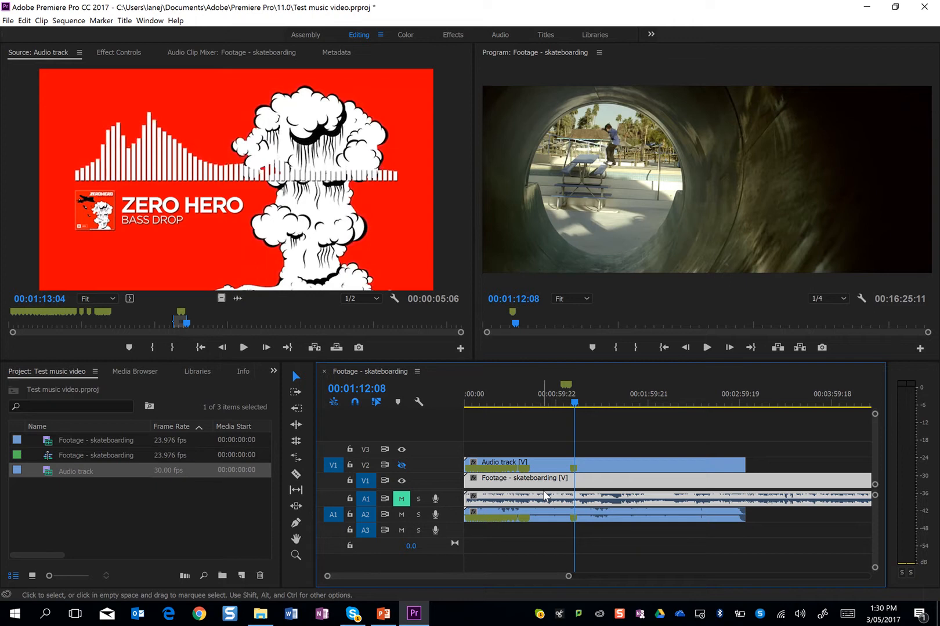
# Delete the skateboarding clip from tracks V1 and A1, and lock the audio track's V2 and A2 tracks
pyautogui.press('Delete')
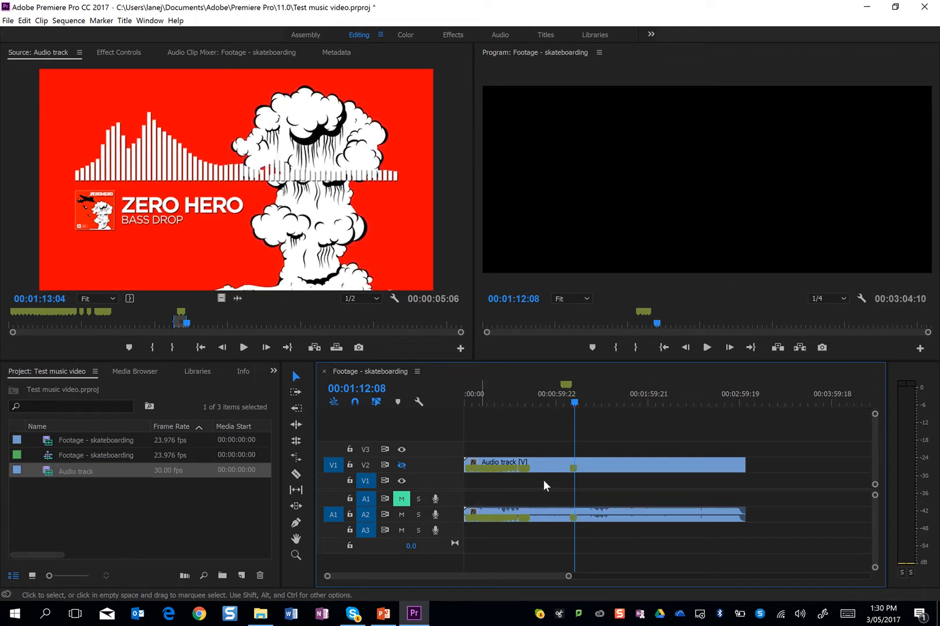
pyautogui.click(351, 466)
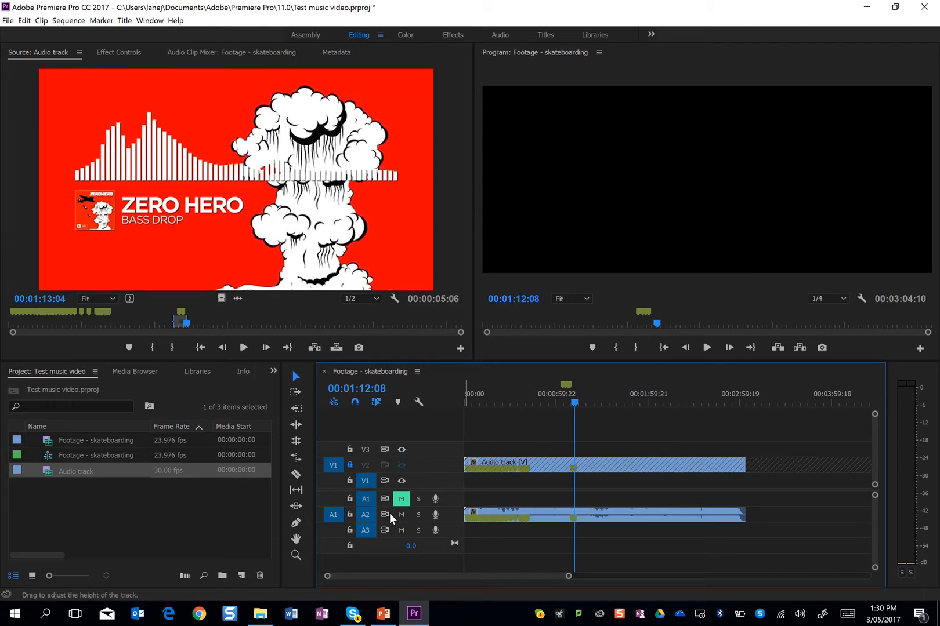
pyautogui.click(349, 515)
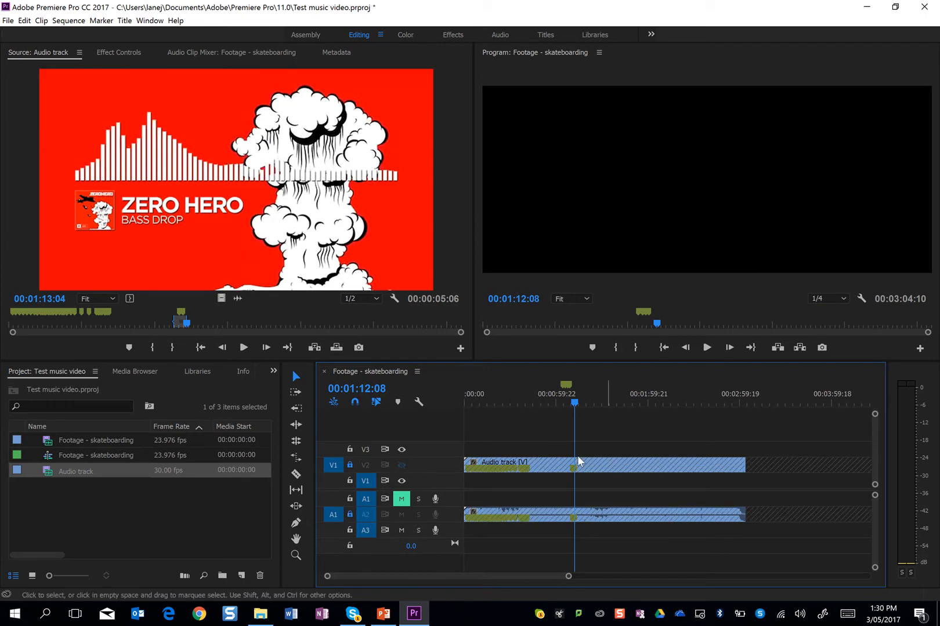
# Patch the source video and audio to V1 and A1, and play the sequence from the start to the first marker
pyautogui.click(332, 481)
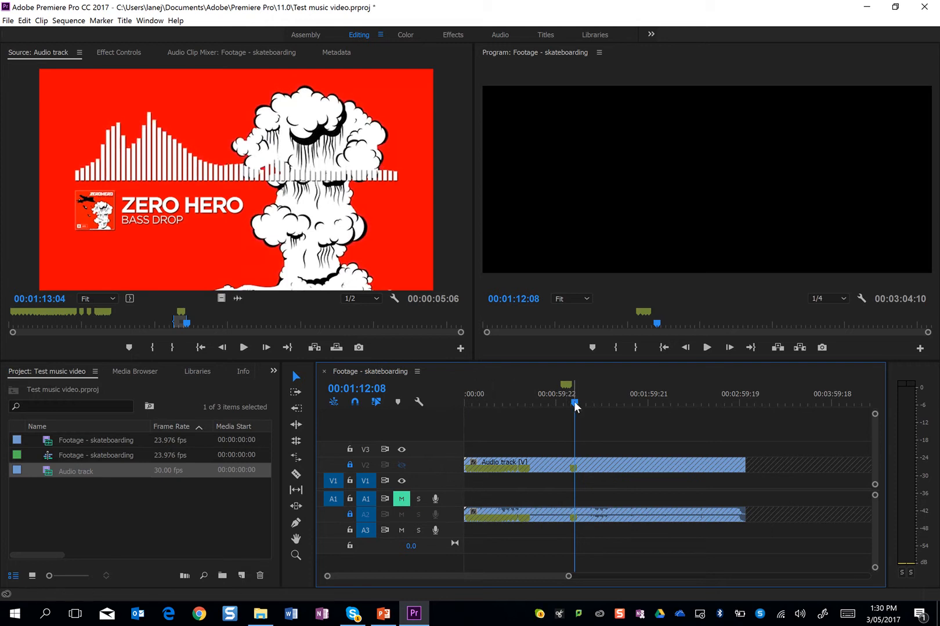
pyautogui.moveTo(576, 403); pyautogui.dragTo(335, 407)
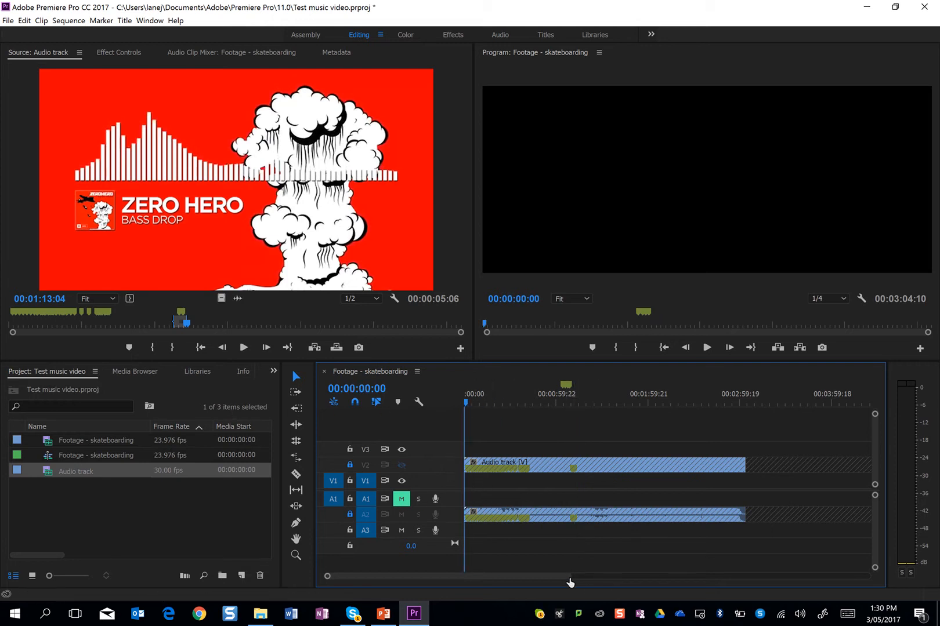
pyautogui.moveTo(569, 576); pyautogui.dragTo(481, 580)
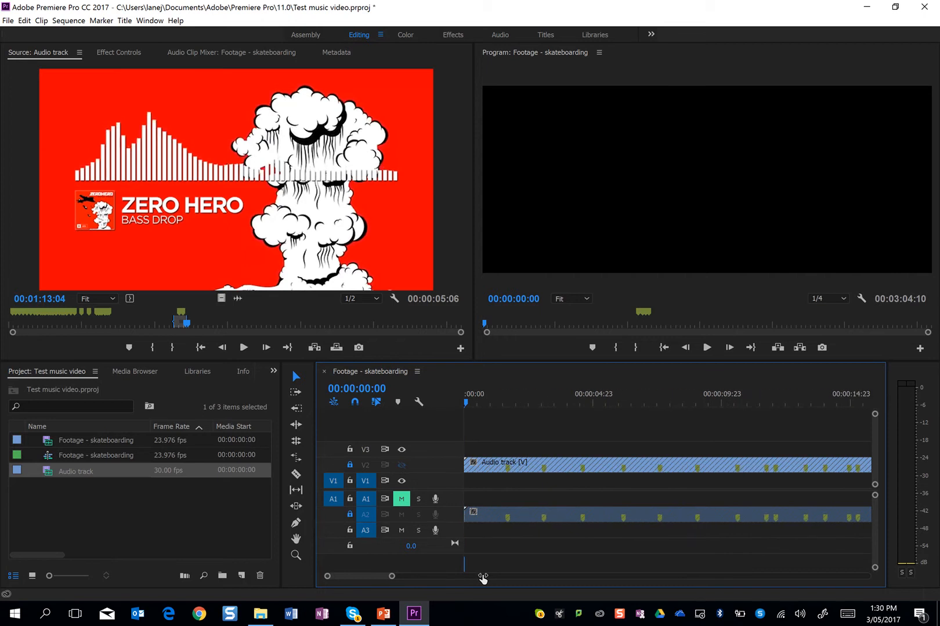
pyautogui.press('space')
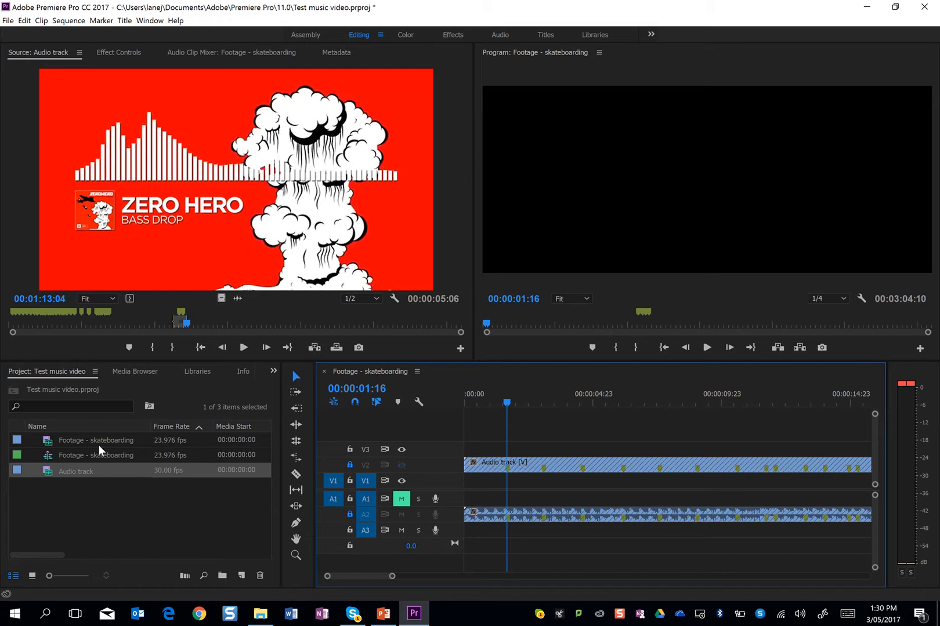
# Load the Footage - skateboarding clip into the source monitor and cue it to the wall-ramp jump at about 00:02:01
pyautogui.doubleClick(44, 442)
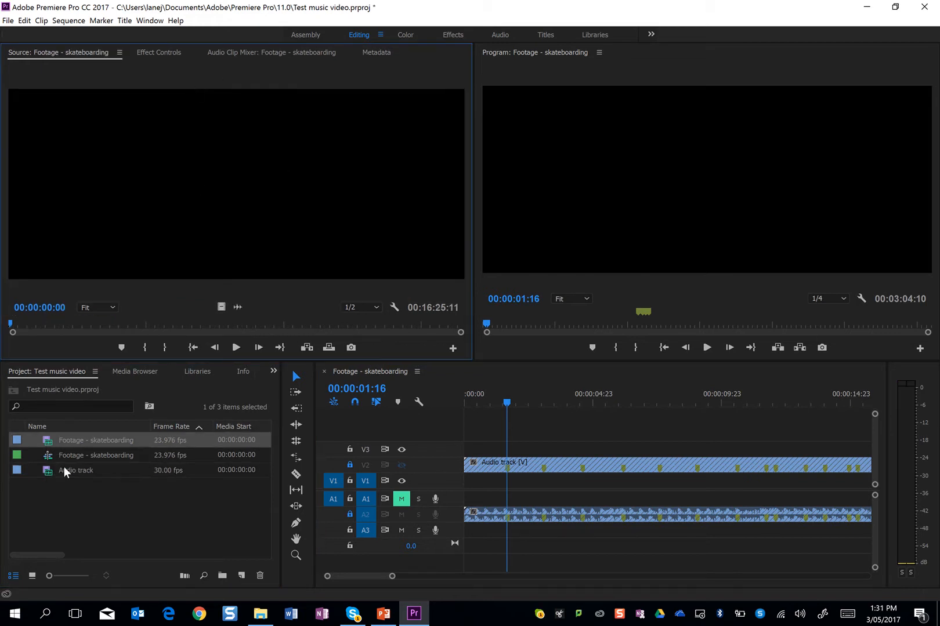
pyautogui.click(48, 460)
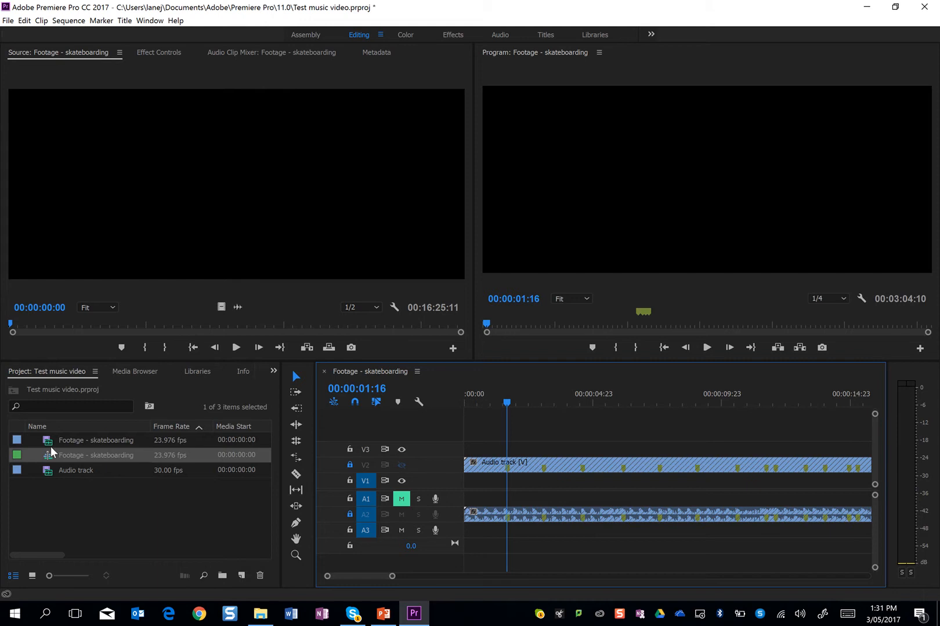
pyautogui.doubleClick(49, 442)
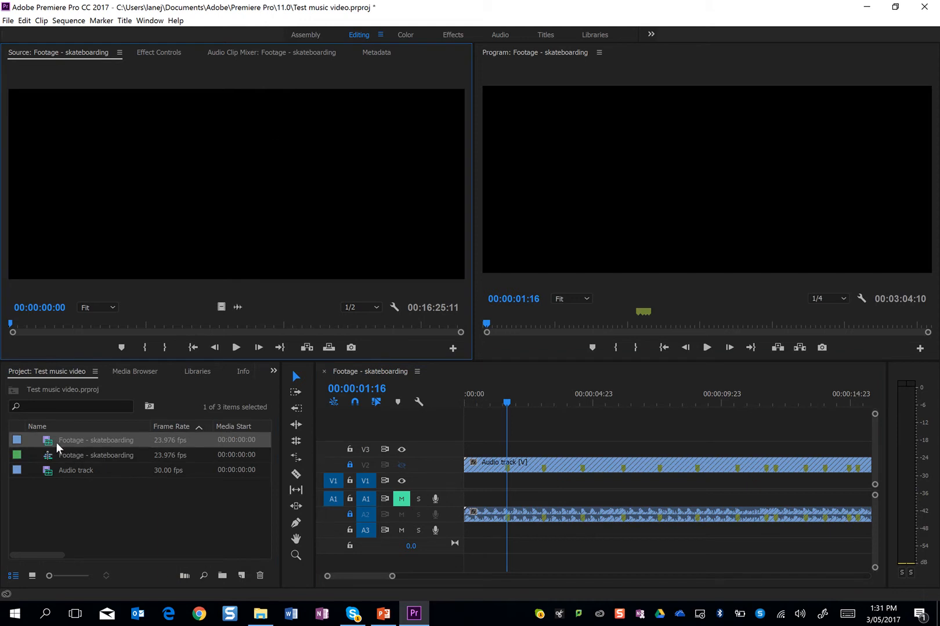
pyautogui.click(64, 322)
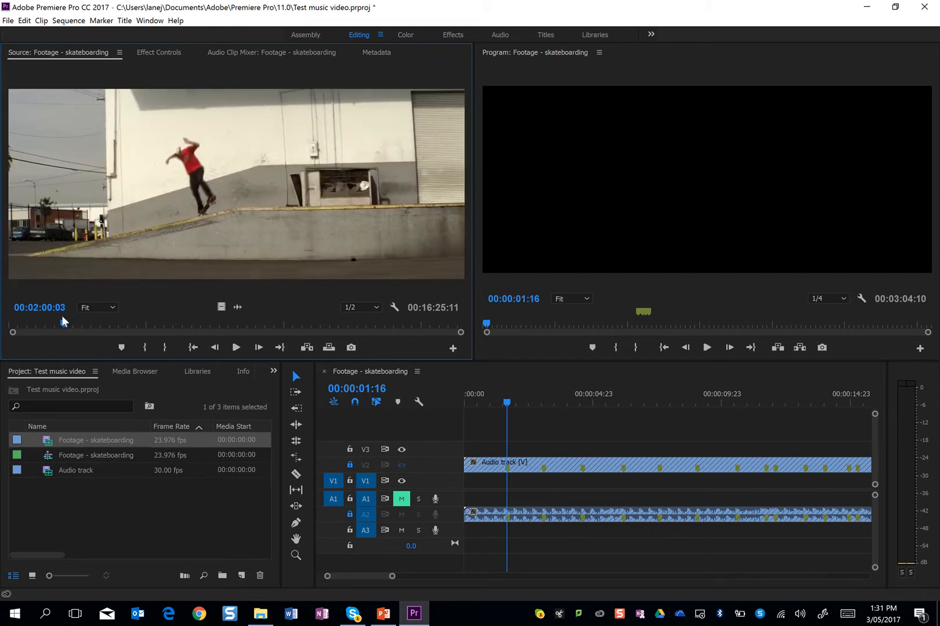
pyautogui.moveTo(62, 323); pyautogui.dragTo(63, 324)
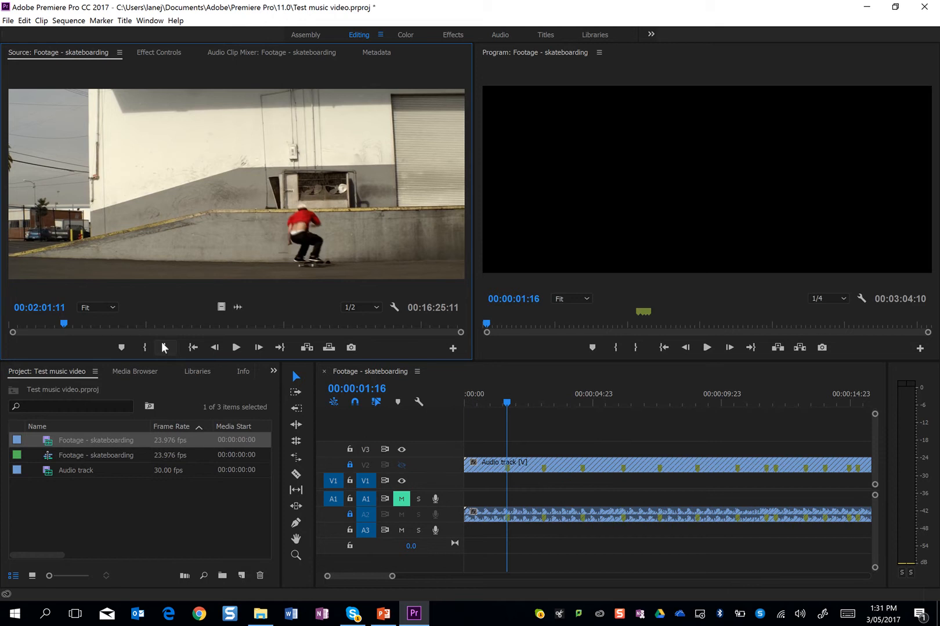
# Mark the source clip's in point at 00:01:59:20, where the wall-ramp shot begins
pyautogui.press('Left')
pyautogui.press('Left')
pyautogui.press('Left')
pyautogui.press('Left')
pyautogui.press('Left')
pyautogui.press('Left')
pyautogui.press('Left')
pyautogui.press('Left')
pyautogui.press('Left')
pyautogui.press('Left')
pyautogui.press('Left')
pyautogui.press('Left')
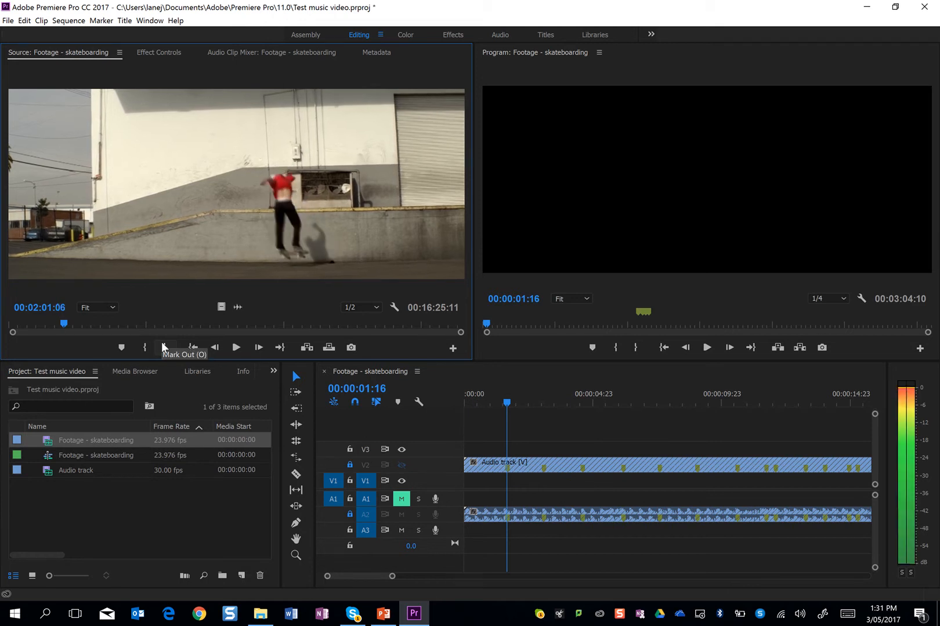
pyautogui.press('Left')
pyautogui.press('Left')
pyautogui.press('Left')
pyautogui.press('Left')
pyautogui.press('Left')
pyautogui.press('Left')
pyautogui.press('Left')
pyautogui.press('Left')
pyautogui.press('Left')
pyautogui.press('Left')
pyautogui.press('Left')
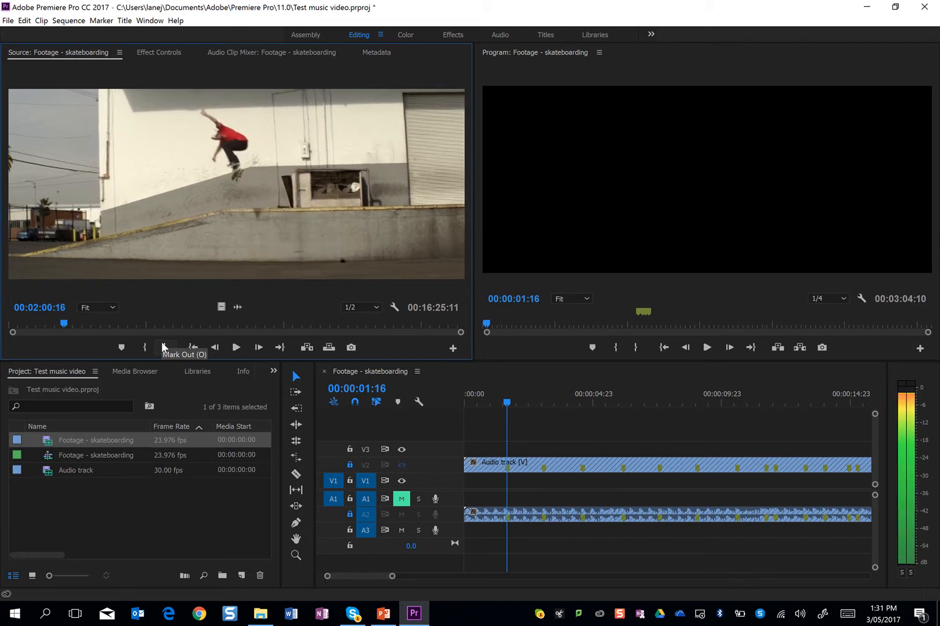
pyautogui.press('Left')
pyautogui.press('Left')
pyautogui.press('Left')
pyautogui.press('Left')
pyautogui.press('Left')
pyautogui.press('Left')
pyautogui.press('Left')
pyautogui.press('Left')
pyautogui.press('Left')
pyautogui.press('Left')
pyautogui.press('Left')
pyautogui.press('Left')
pyautogui.press('Left')
pyautogui.press('Left')
pyautogui.press('Left')
pyautogui.press('Left')
pyautogui.press('Left')
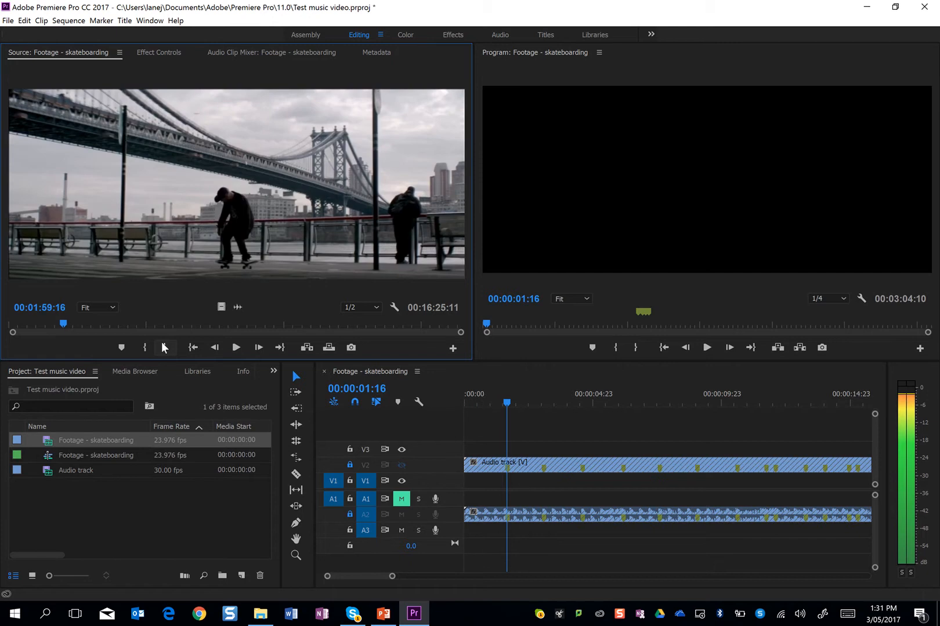
pyautogui.press('Right')
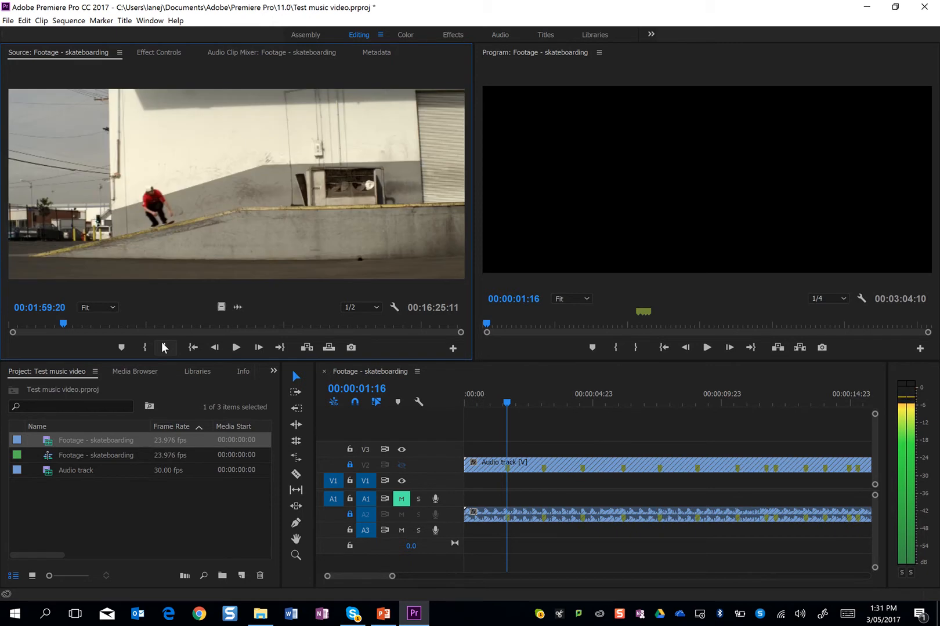
pyautogui.press('i')
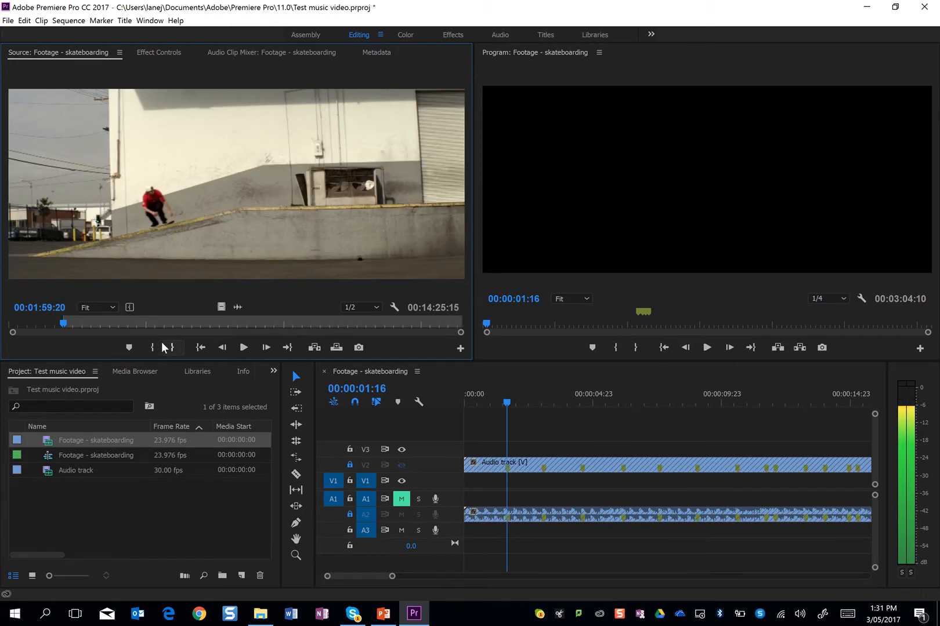
# Mark the source clip's out point at 00:02:02:02, on the last frame of the wall-ramp shot
pyautogui.press('Right')
pyautogui.press('Right')
pyautogui.press('space')
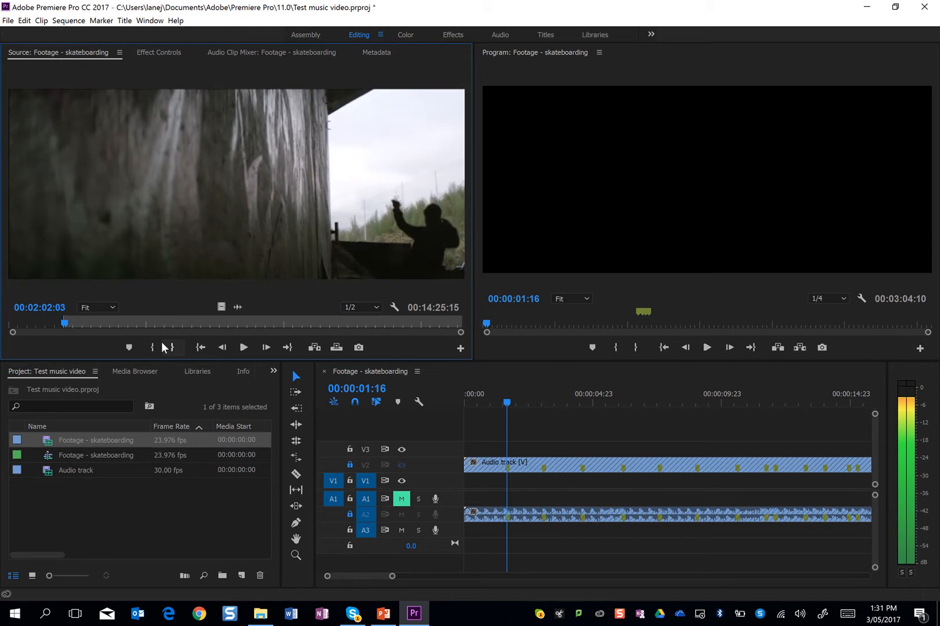
pyautogui.press('Left')
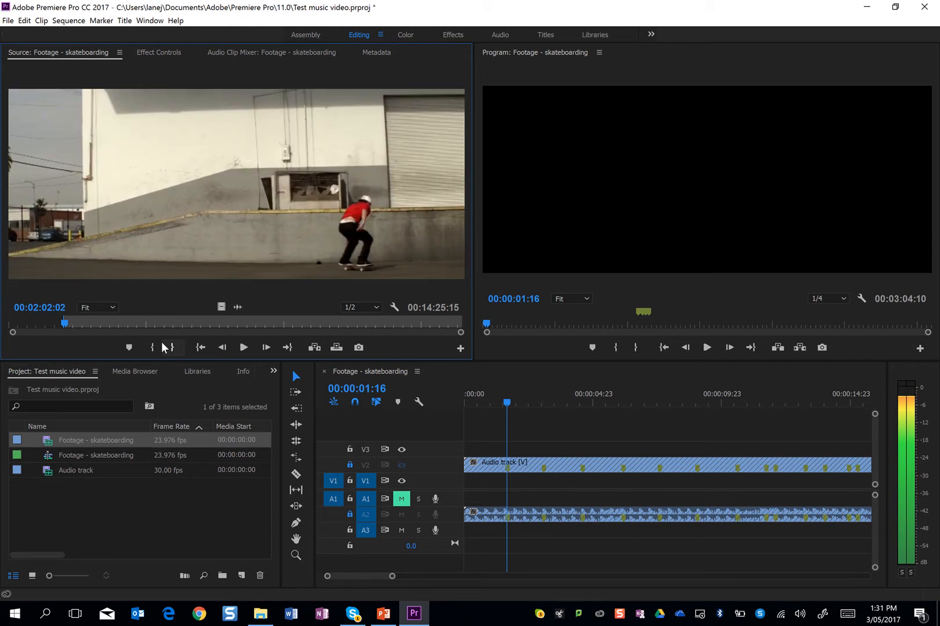
pyautogui.click(161, 342)
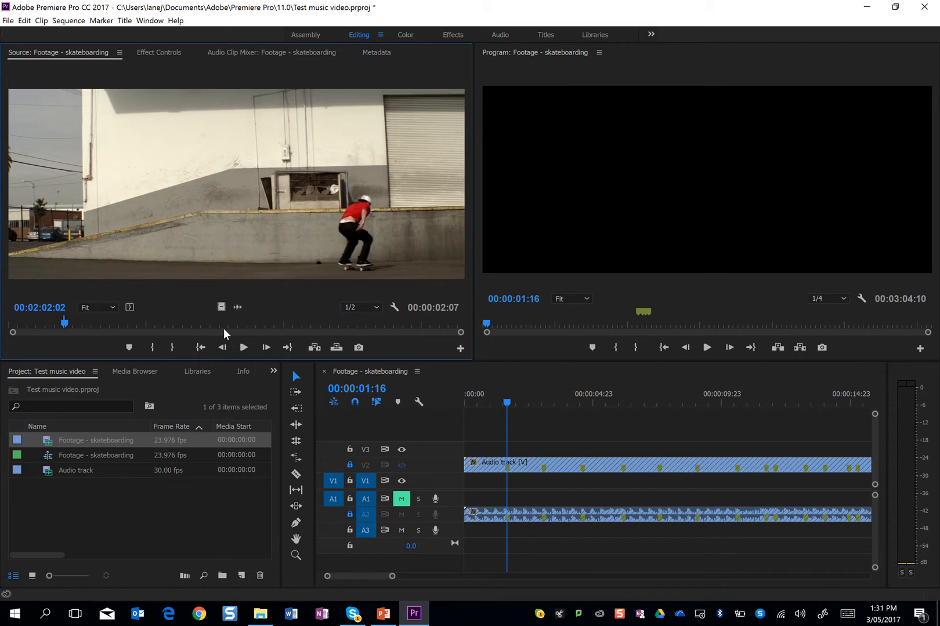
# Insert the marked skateboarding segment at the start of the sequence and play it to the first marker
pyautogui.moveTo(505, 400); pyautogui.dragTo(402, 407)
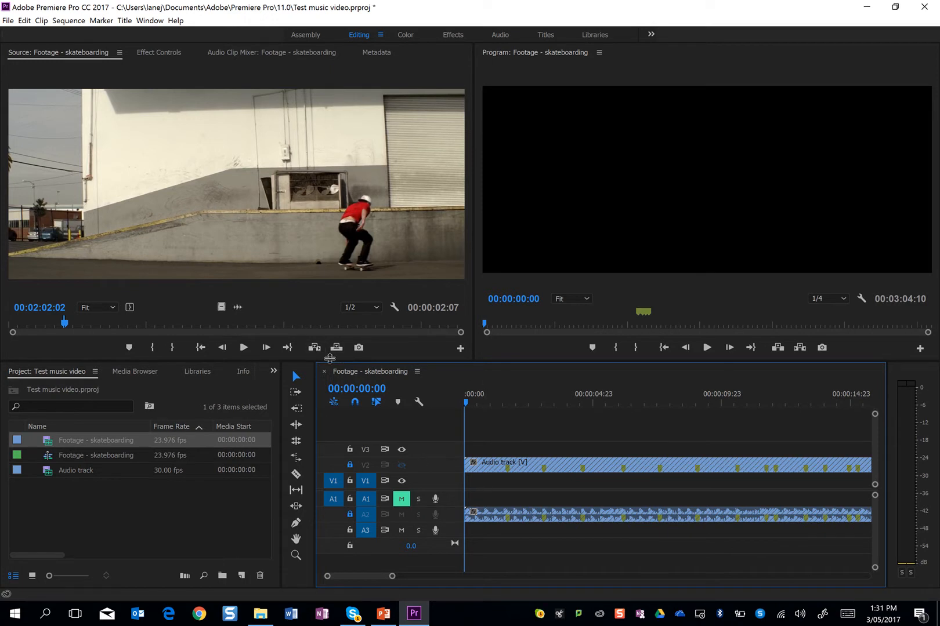
pyautogui.click(314, 347)
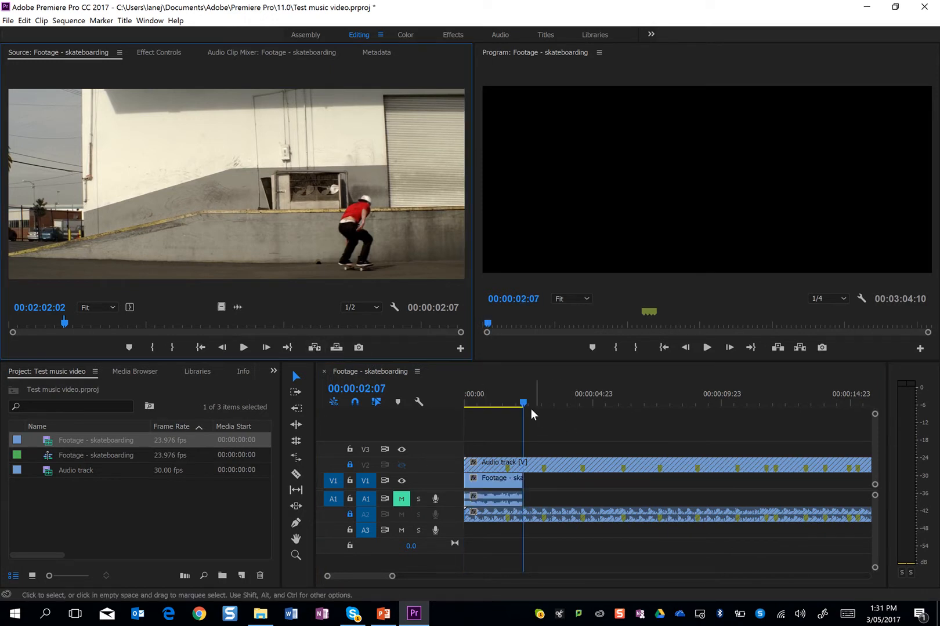
pyautogui.moveTo(524, 403); pyautogui.dragTo(457, 393)
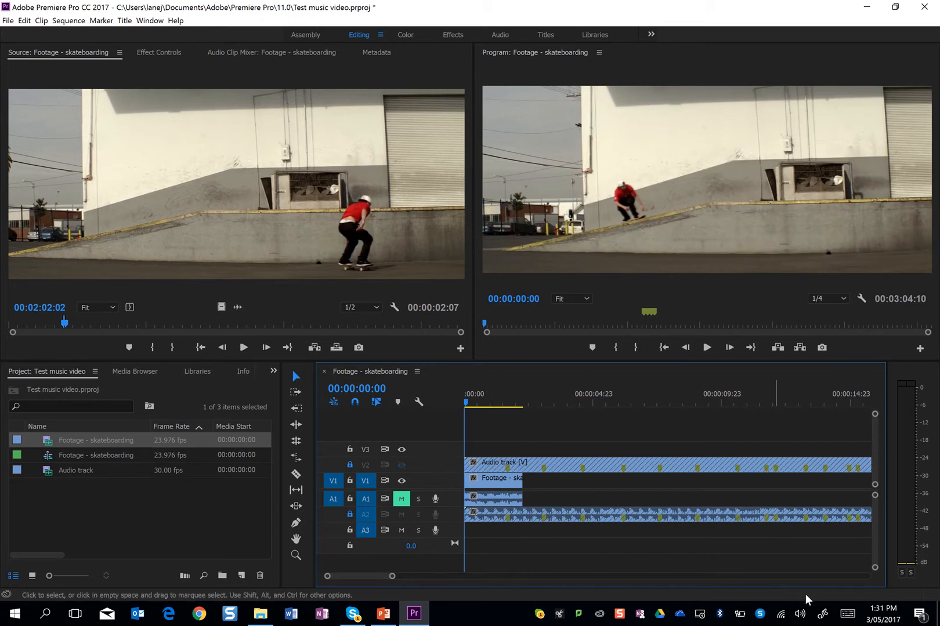
pyautogui.press('space')
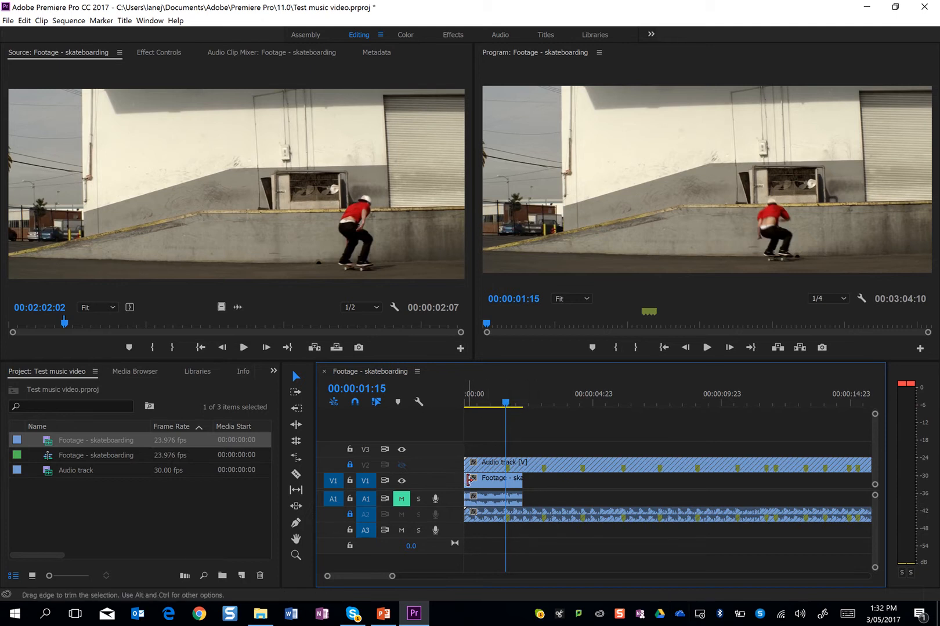
# Ripple-trim the beginning of the skateboarding clip and play it to compare the landing with the first beat marker
pyautogui.moveTo(471, 480); pyautogui.dragTo(487, 483)
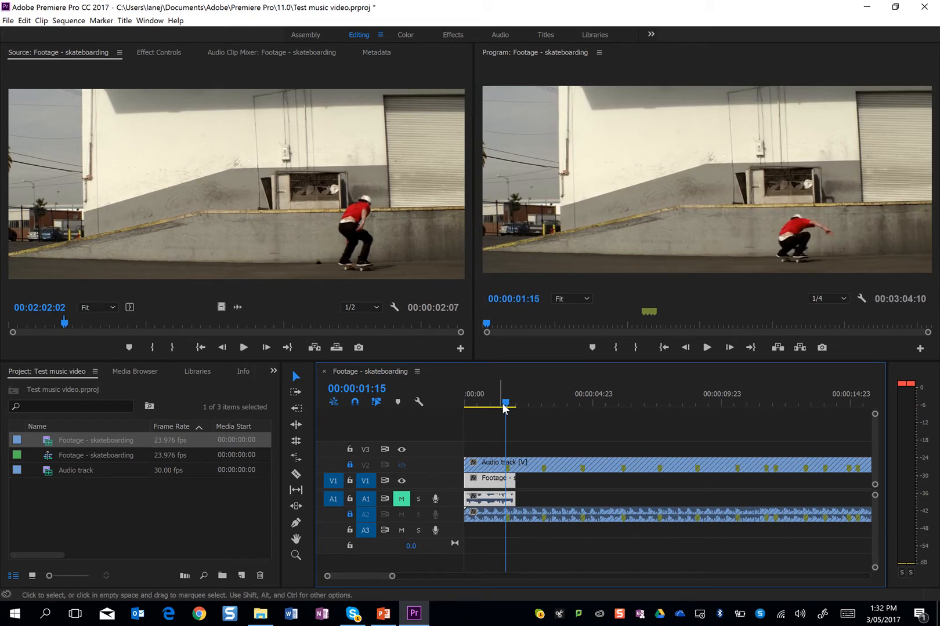
pyautogui.moveTo(503, 408); pyautogui.dragTo(476, 403)
pyautogui.press('space')
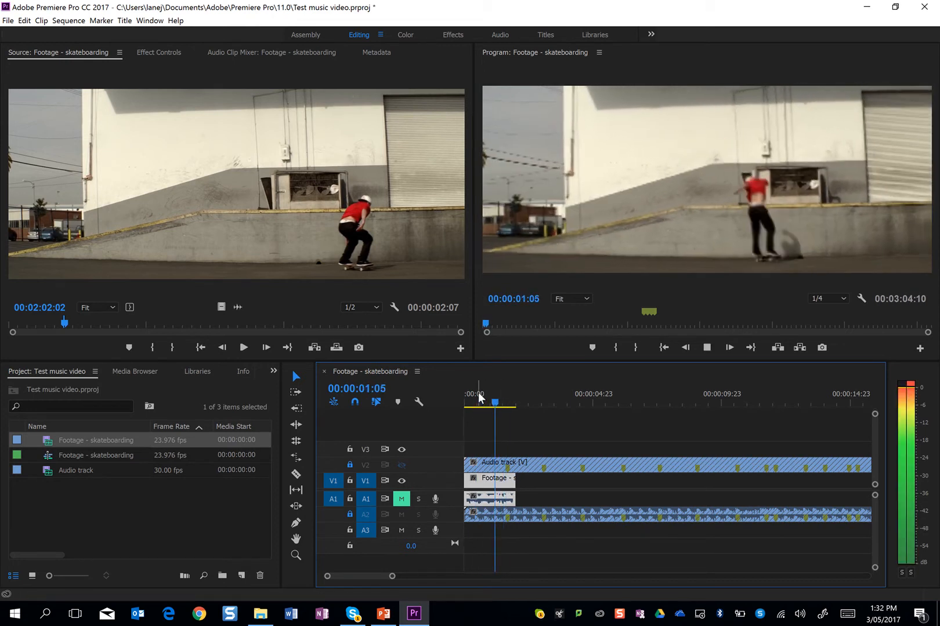
pyautogui.press('space')
pyautogui.press('Left')
pyautogui.press('Left')
pyautogui.press('Left')
pyautogui.press('Left')
pyautogui.press('Left')
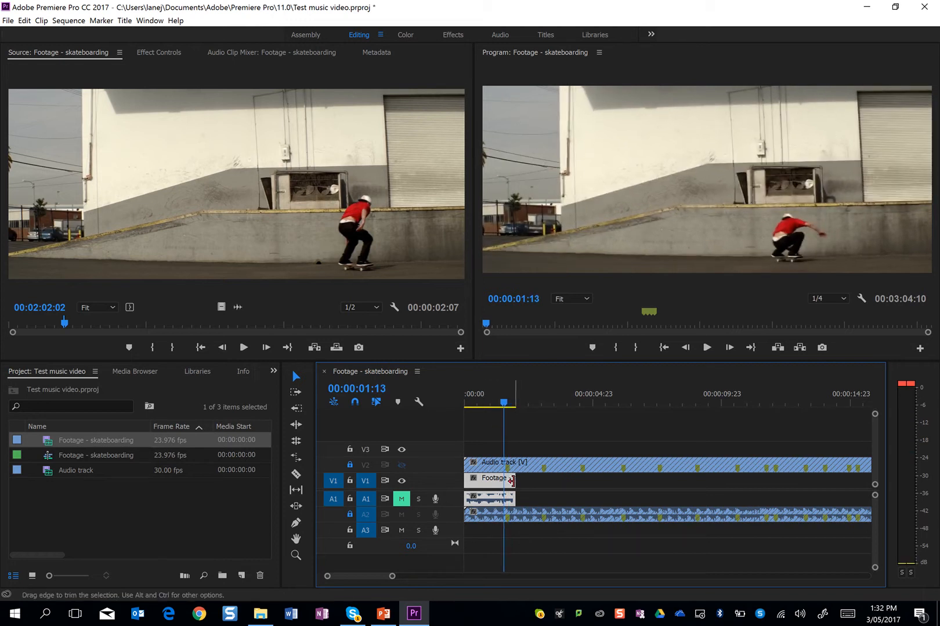
# Trim the end of the skateboarding clip back to the first marker and play it from the sequence start
pyautogui.moveTo(513, 482); pyautogui.dragTo(505, 482)
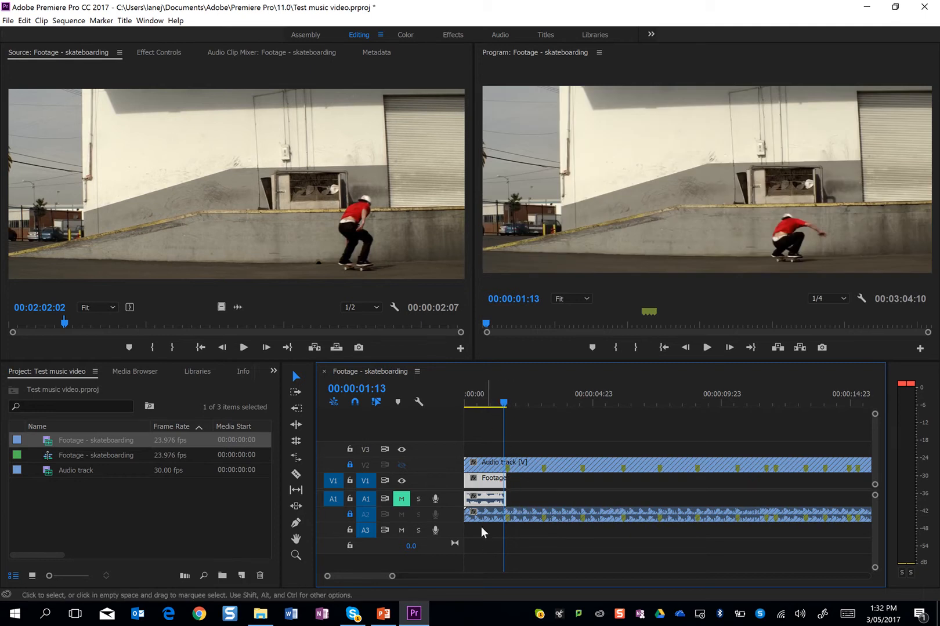
pyautogui.moveTo(506, 403); pyautogui.dragTo(391, 392)
pyautogui.press('space')
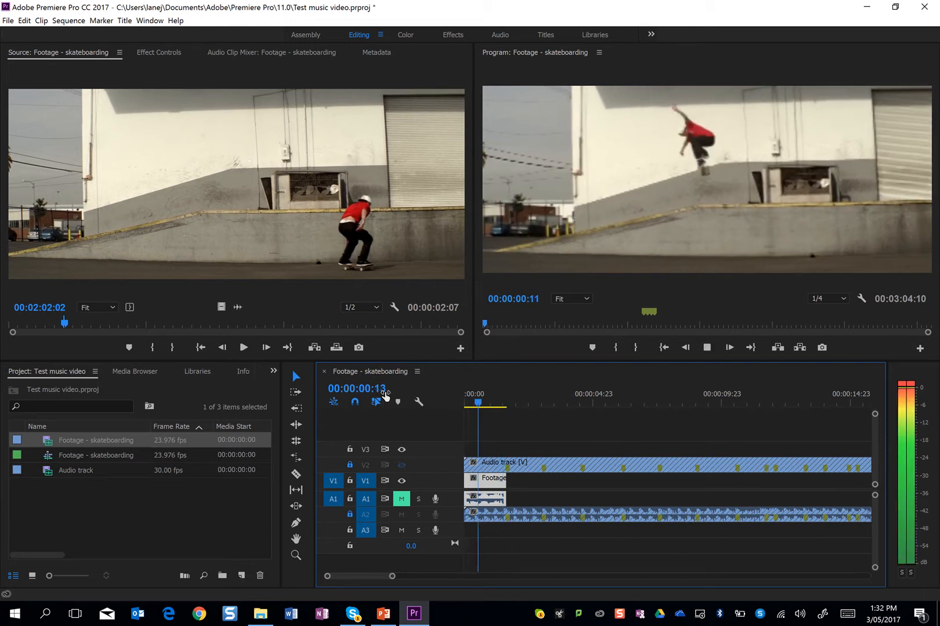
pyautogui.press('space')
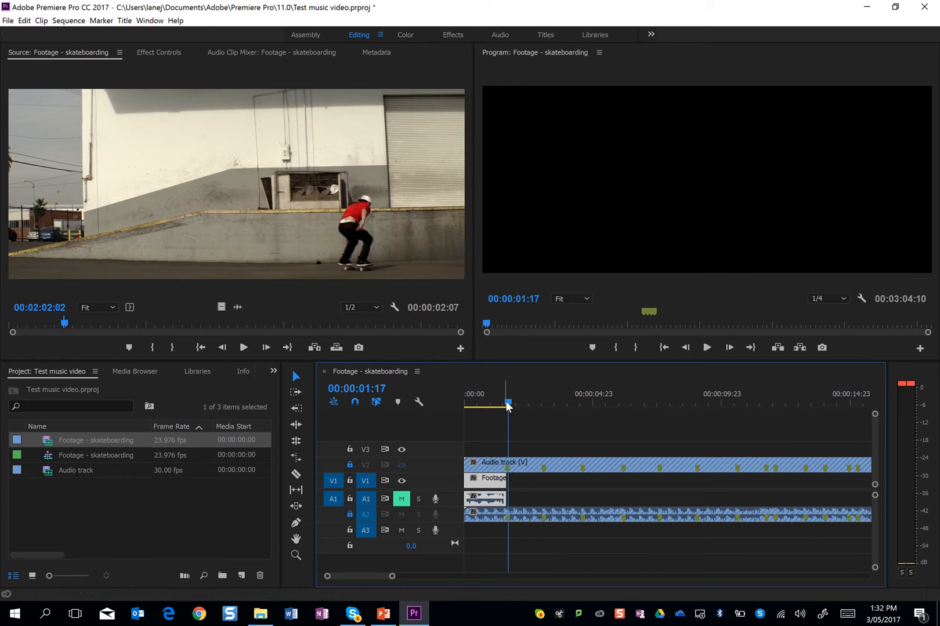
# Paste a copy of the skateboarding clip at 00:00:05:18 and move it directly against the end of the first clip
pyautogui.moveTo(508, 411); pyautogui.dragTo(612, 405)
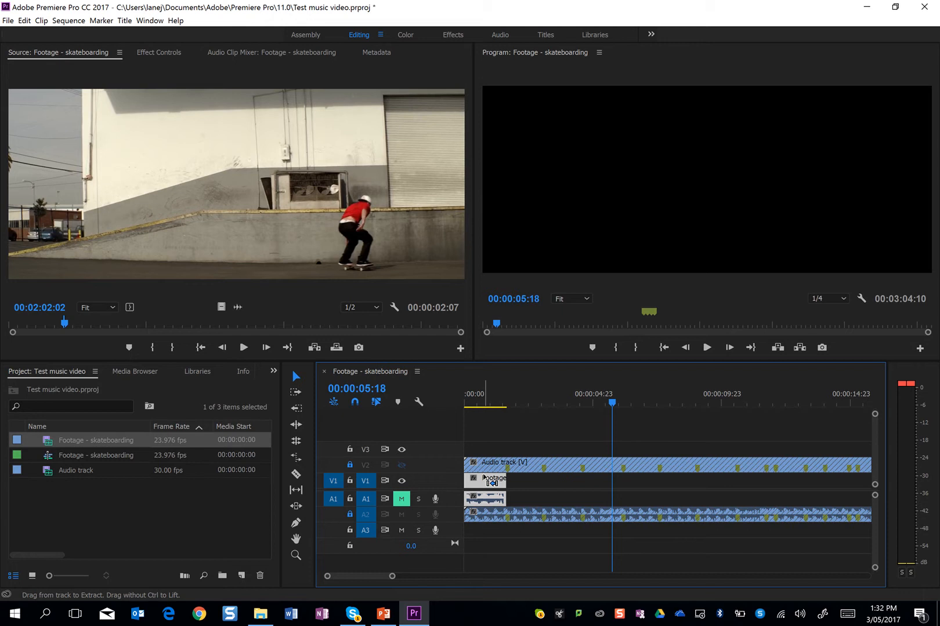
pyautogui.hotkey('ctrl', 'v')
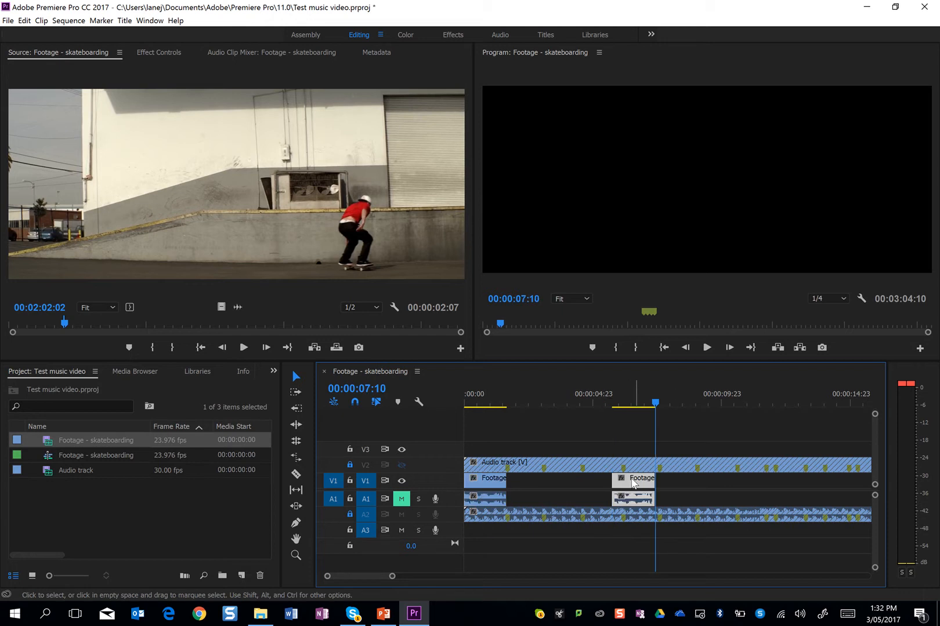
pyautogui.moveTo(633, 484); pyautogui.dragTo(509, 483)
# Play both skateboarding clips from the sequence start to the second marker to check their timing against the music
pyautogui.moveTo(559, 392); pyautogui.dragTo(353, 394)
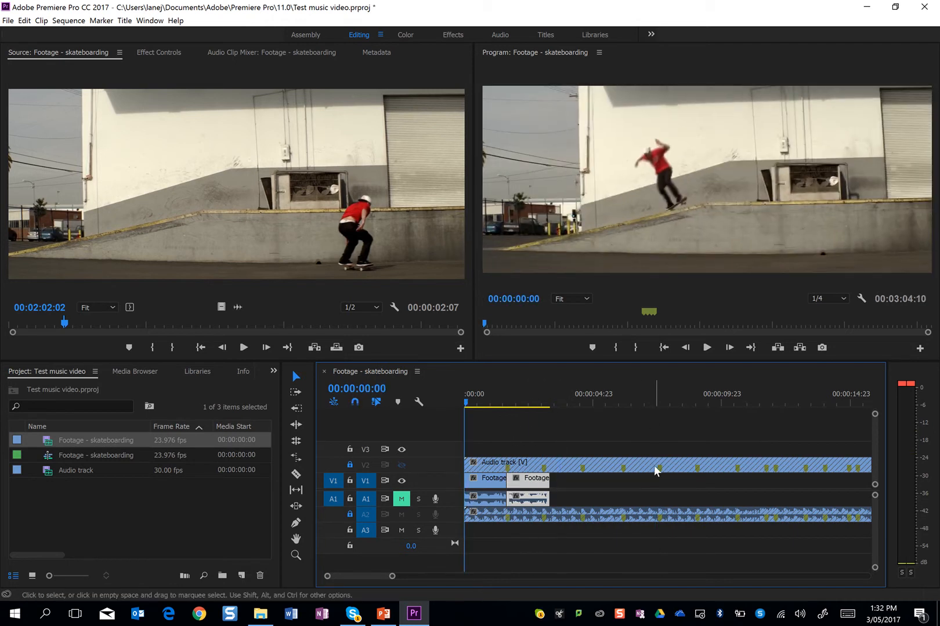
pyautogui.press('space')
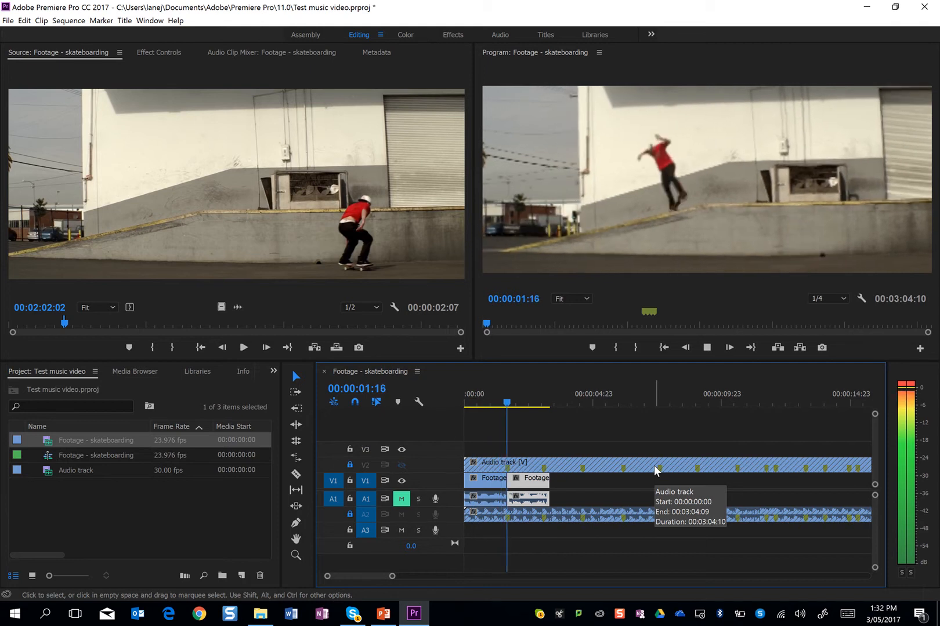
pyautogui.press('space')
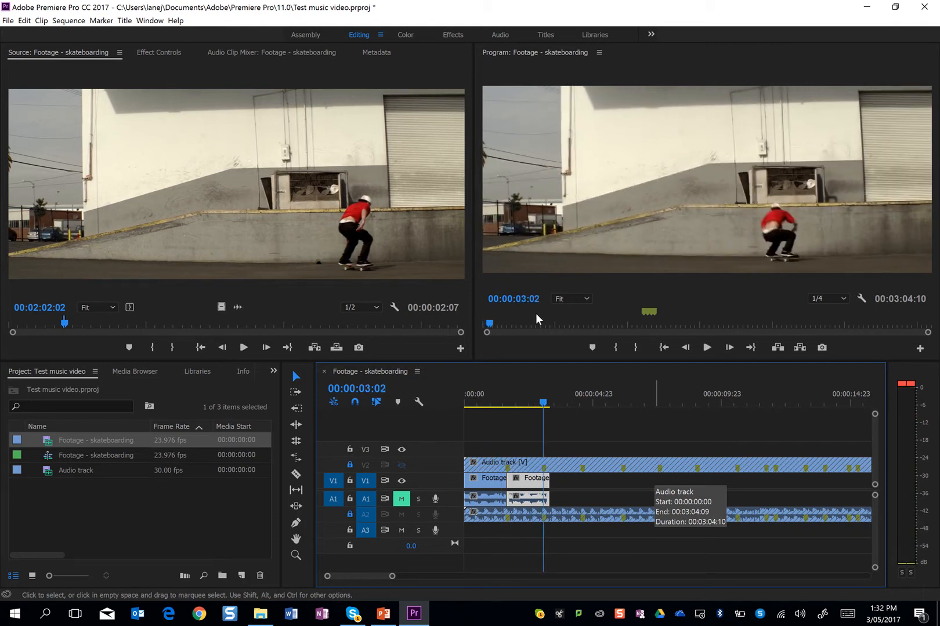
# Trim the second clip's end back to 00:00:03:02, then place a third copy directly after it and play up to the third marker
pyautogui.moveTo(554, 483); pyautogui.dragTo(542, 484)
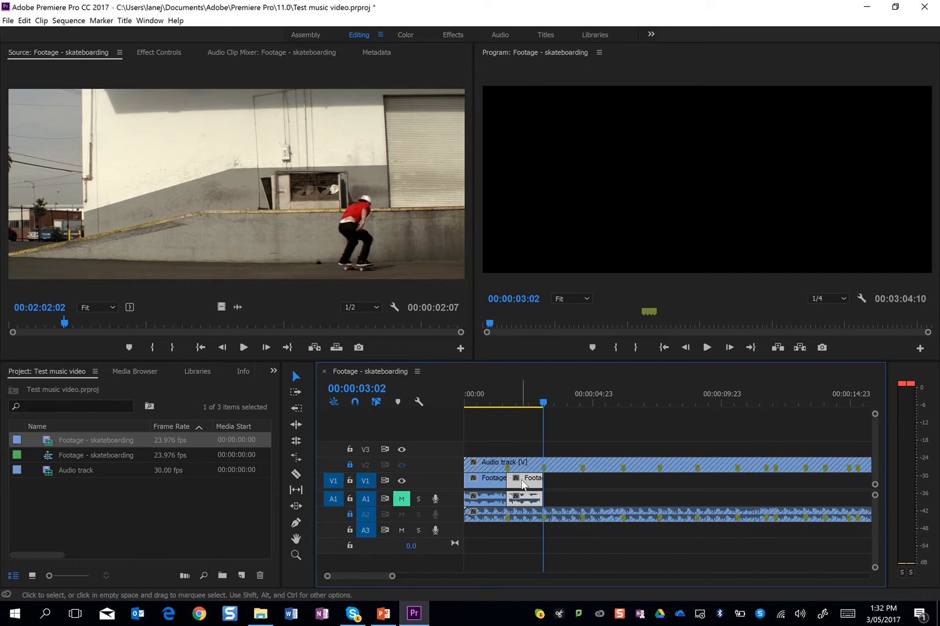
pyautogui.press('.')
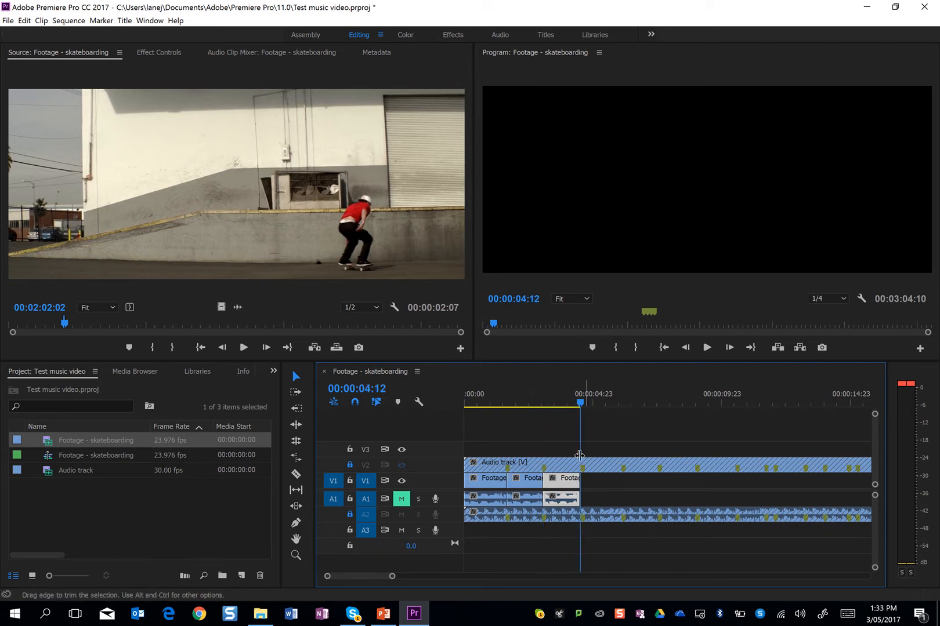
pyautogui.click(498, 400)
pyautogui.press('space')
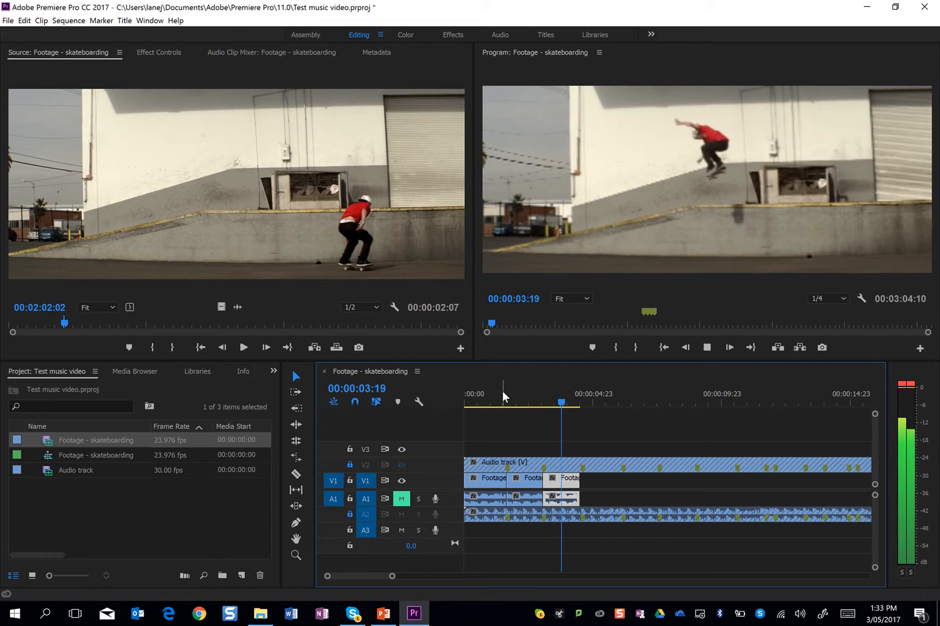
pyautogui.press('space')
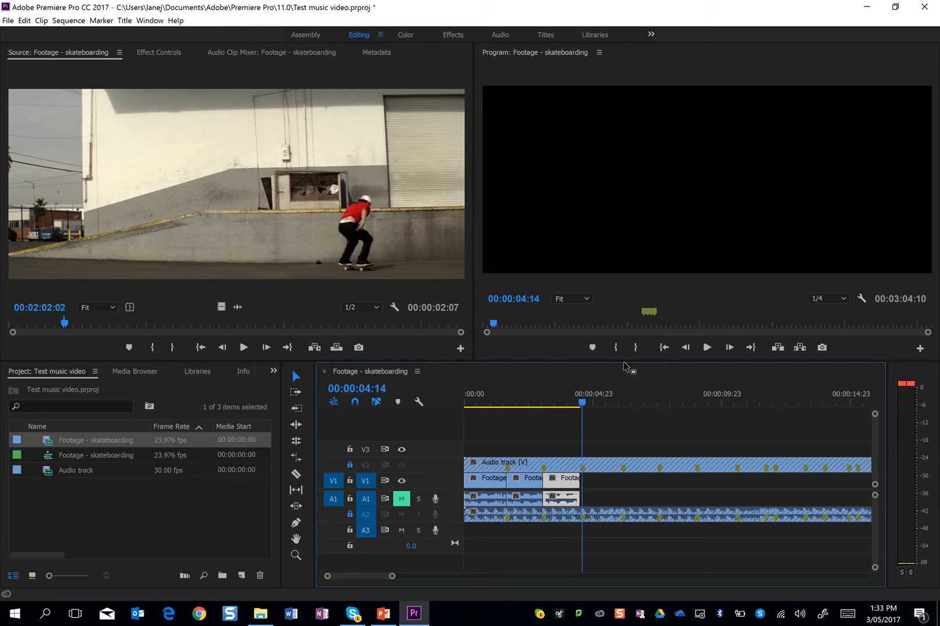
# Paste a fourth copy of the skateboarding clip against the end of the third and play it up to the fourth marker
pyautogui.hotkey('ctrl', 'v')
pyautogui.moveTo(600, 481); pyautogui.dragTo(599, 481)
pyautogui.click(571, 391)
pyautogui.press('space')
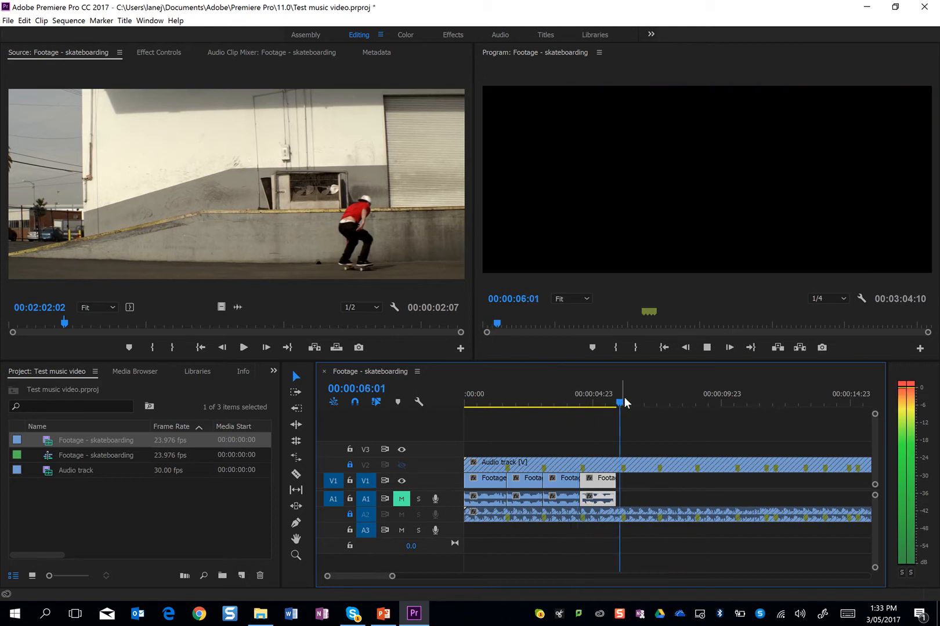
pyautogui.press('space')
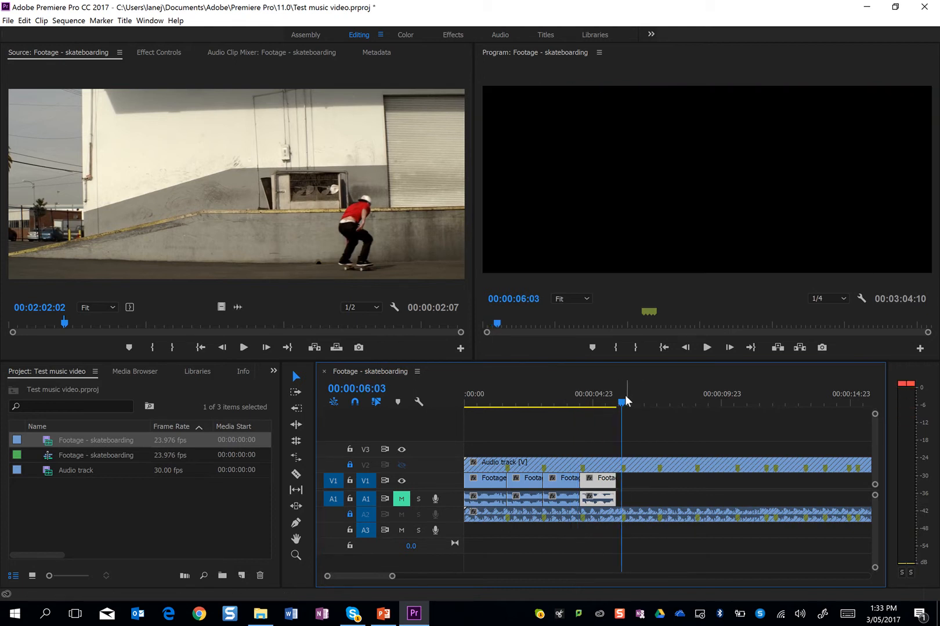
# Replay the end of the fourth clip and place the sequence playhead at 00:00:06:01
pyautogui.moveTo(621, 404); pyautogui.dragTo(605, 413)
pyautogui.press('space')
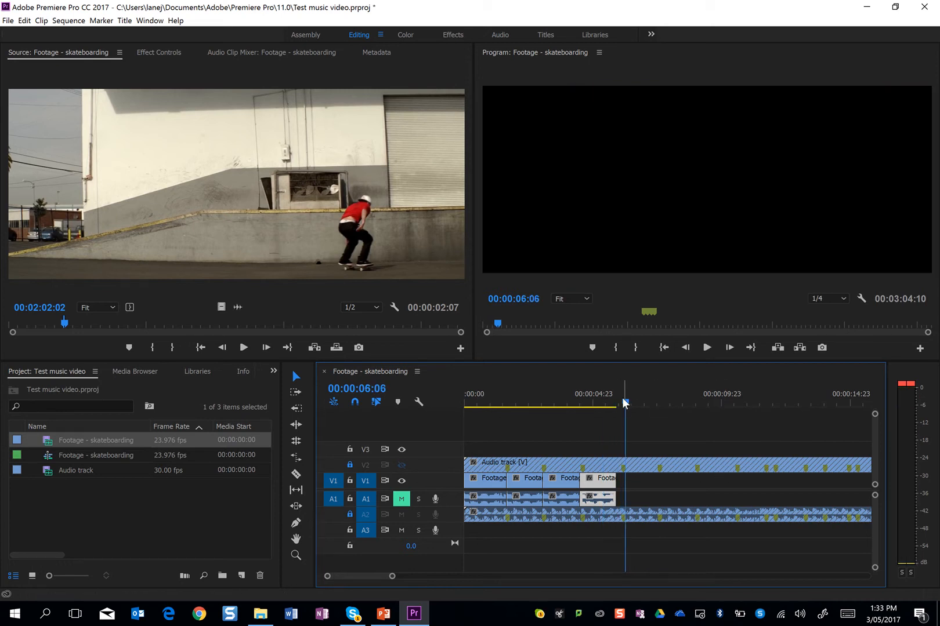
pyautogui.moveTo(626, 405); pyautogui.dragTo(620, 404)
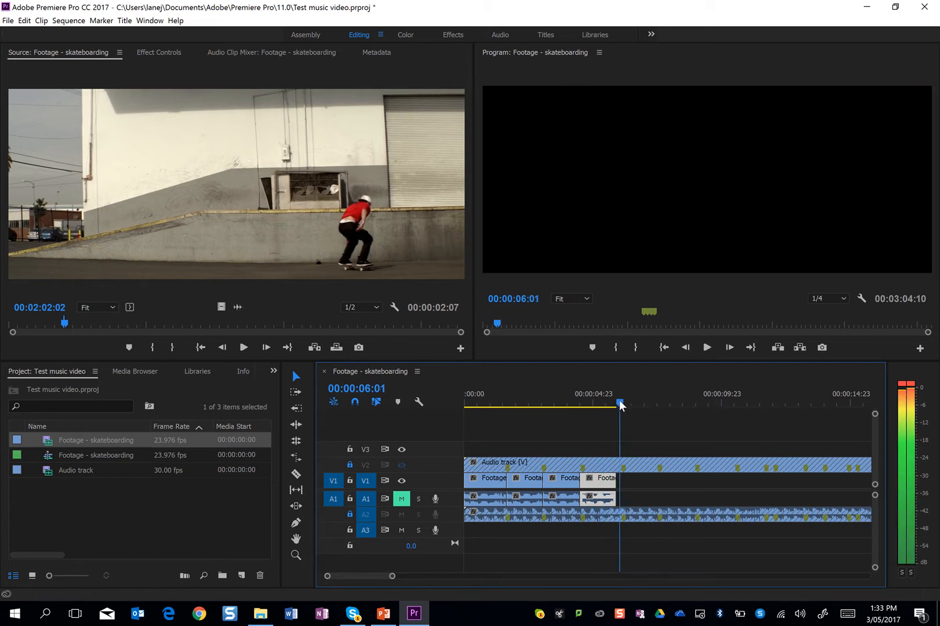
# Mark the source shot of the skater jumping at the metal bench from 00:05:55:18 to 00:05:59:14 and insert it at 00:00:06:01
pyautogui.click(104, 322)
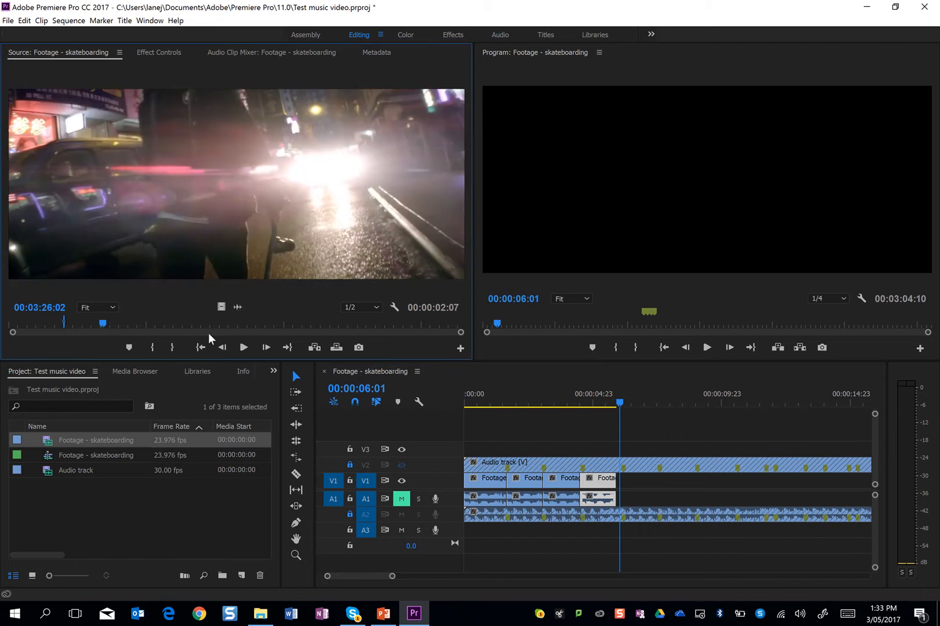
pyautogui.press('space')
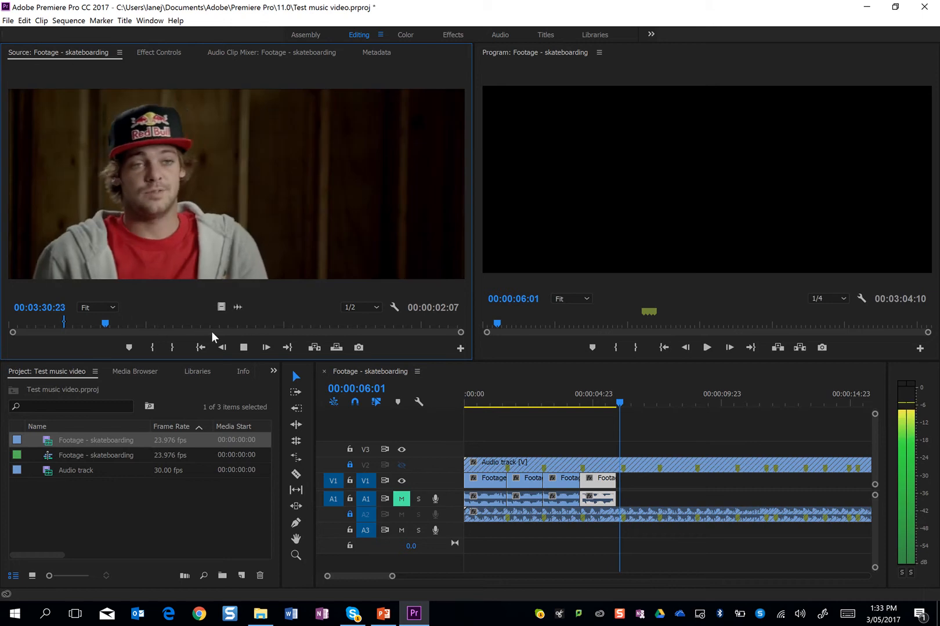
pyautogui.click(124, 322)
pyautogui.moveTo(134, 321); pyautogui.dragTo(172, 323)
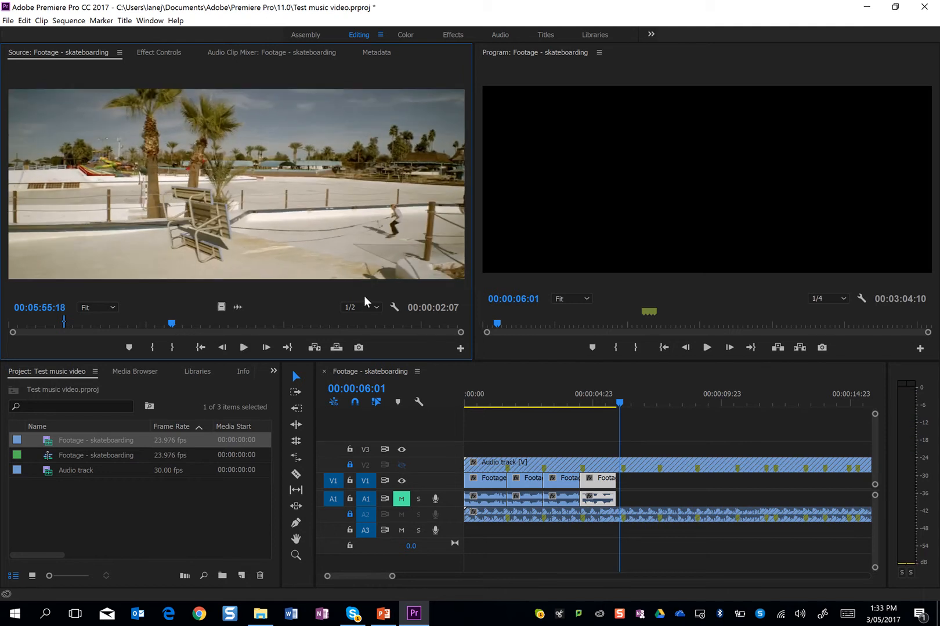
pyautogui.press('space')
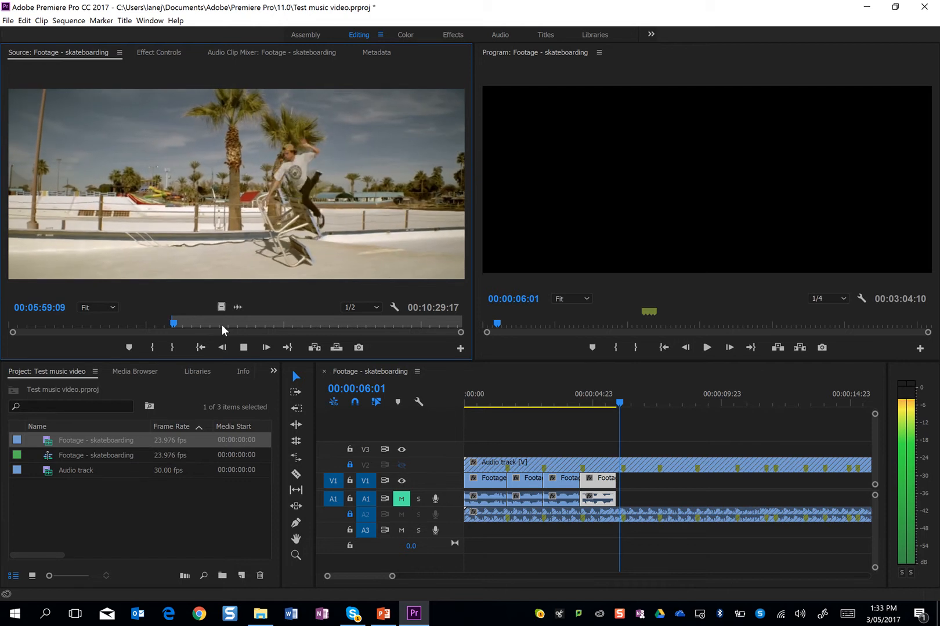
pyautogui.press('space')
pyautogui.press('o')
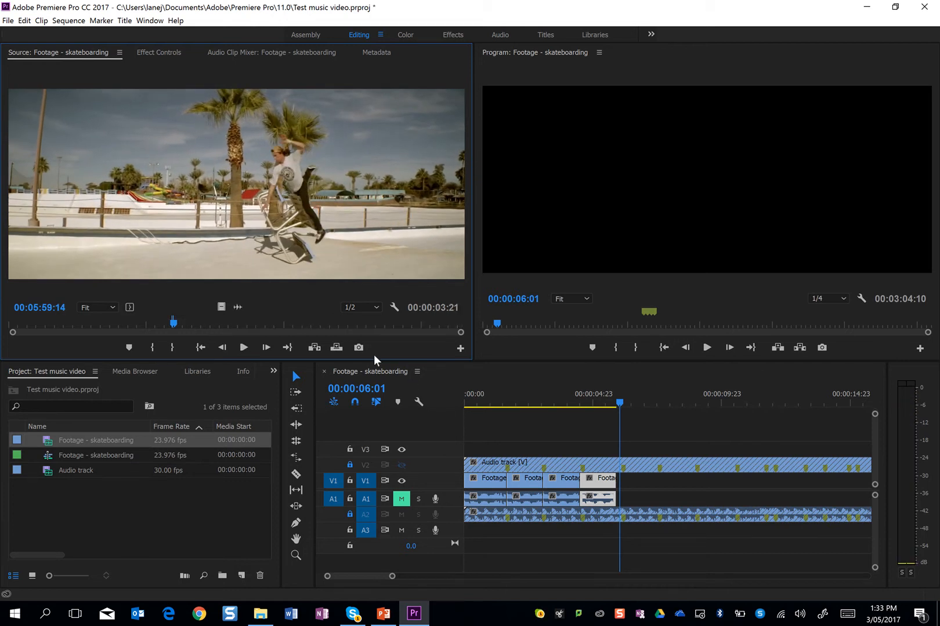
pyautogui.click(312, 348)
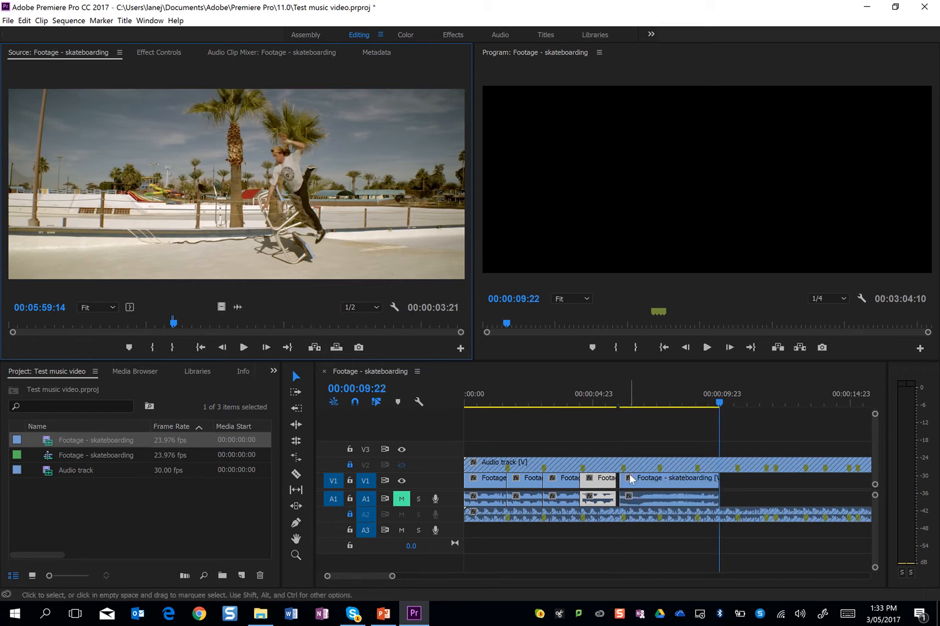
# Shorten the inserted bench clip from its beginning to about two seconds and move it to start at about 00:00:06:01
pyautogui.moveTo(649, 398); pyautogui.dragTo(683, 402)
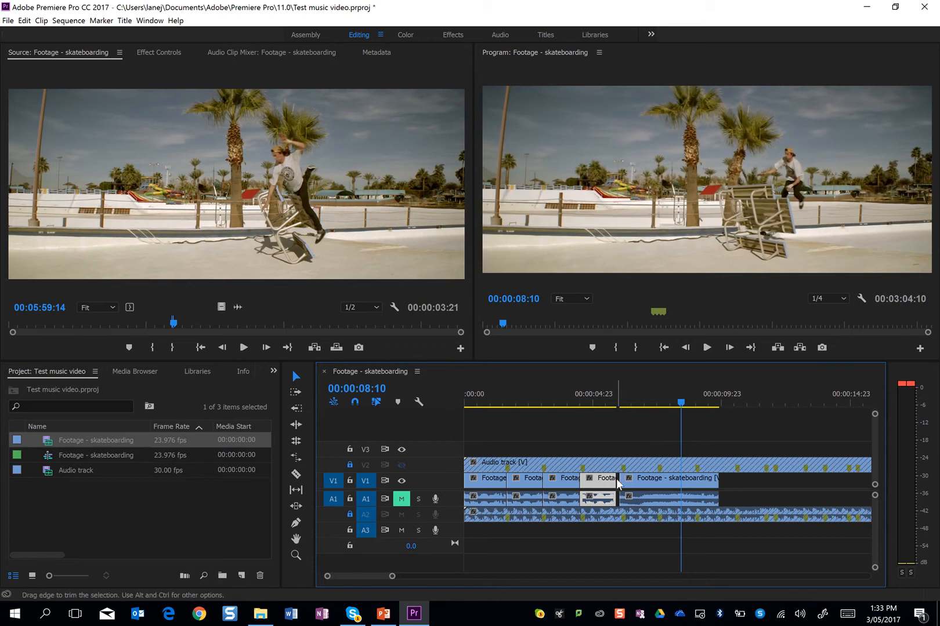
pyautogui.moveTo(622, 479); pyautogui.dragTo(652, 484)
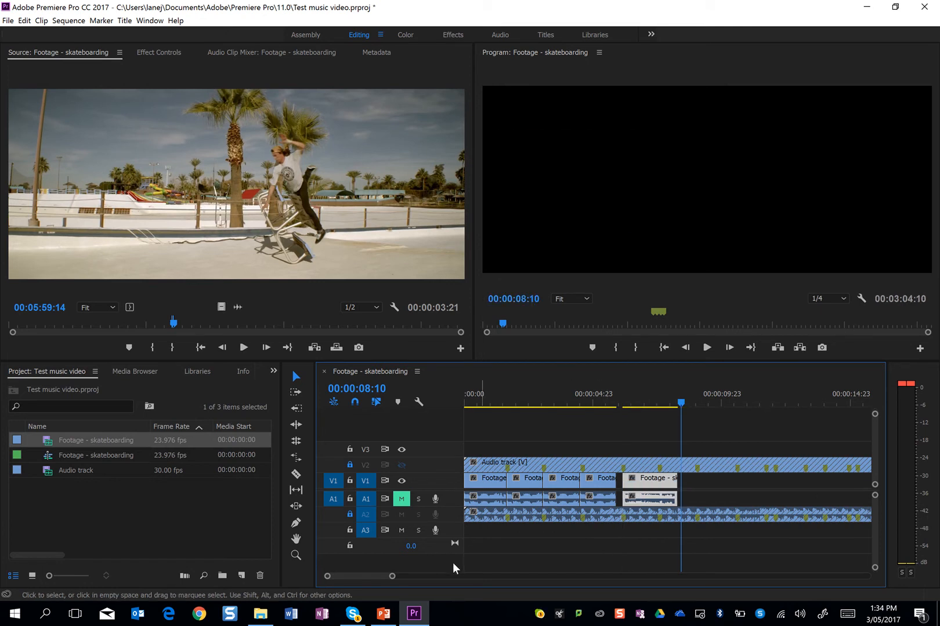
pyautogui.moveTo(392, 577); pyautogui.dragTo(377, 578)
pyautogui.moveTo(598, 482)
pyautogui.mouseDown()
pyautogui.moveTo(590, 482)
pyautogui.moveTo(597, 484)
pyautogui.mouseUp()
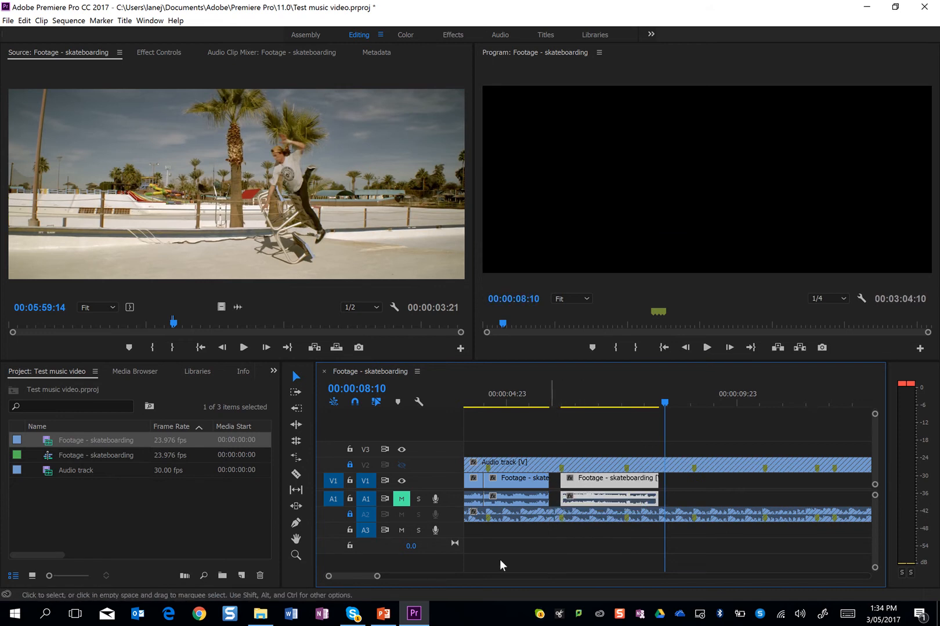
pyautogui.moveTo(377, 576)
pyautogui.mouseDown()
pyautogui.moveTo(367, 580)
pyautogui.moveTo(393, 582)
pyautogui.moveTo(379, 582)
pyautogui.mouseUp()
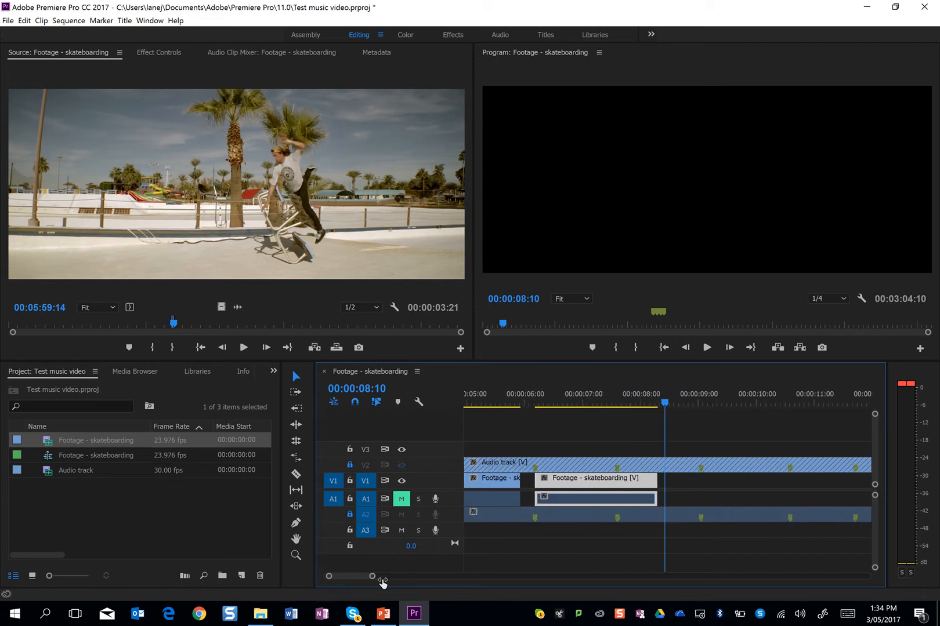
pyautogui.moveTo(534, 392); pyautogui.dragTo(464, 415)
pyautogui.moveTo(613, 484); pyautogui.dragTo(601, 486)
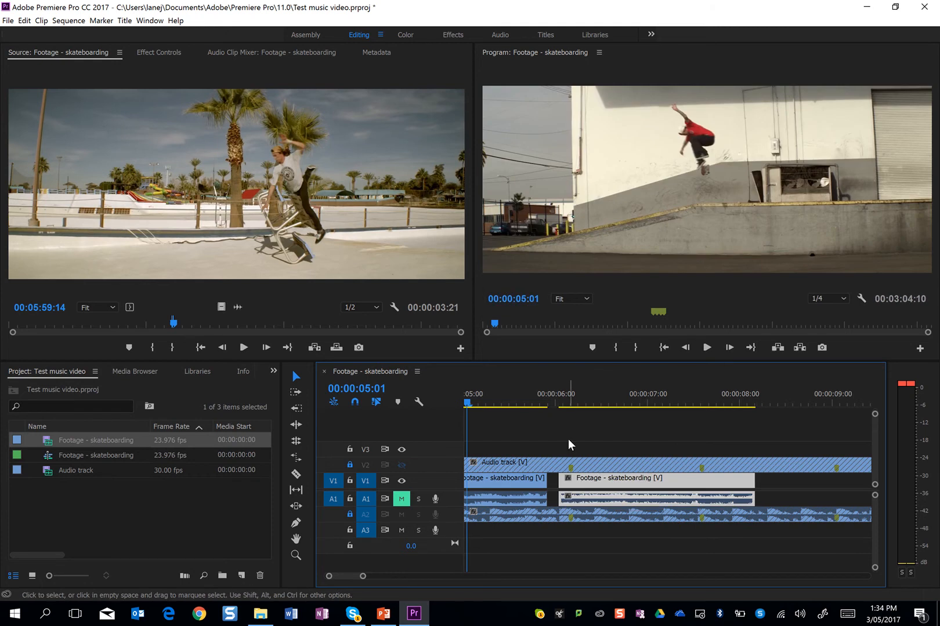
# Play the bench clip against the beat markers and extend its end in stages to about 00:00:09:01, 00:00:10:14 and 00:00:11:10
pyautogui.click(524, 392)
pyautogui.press('space')
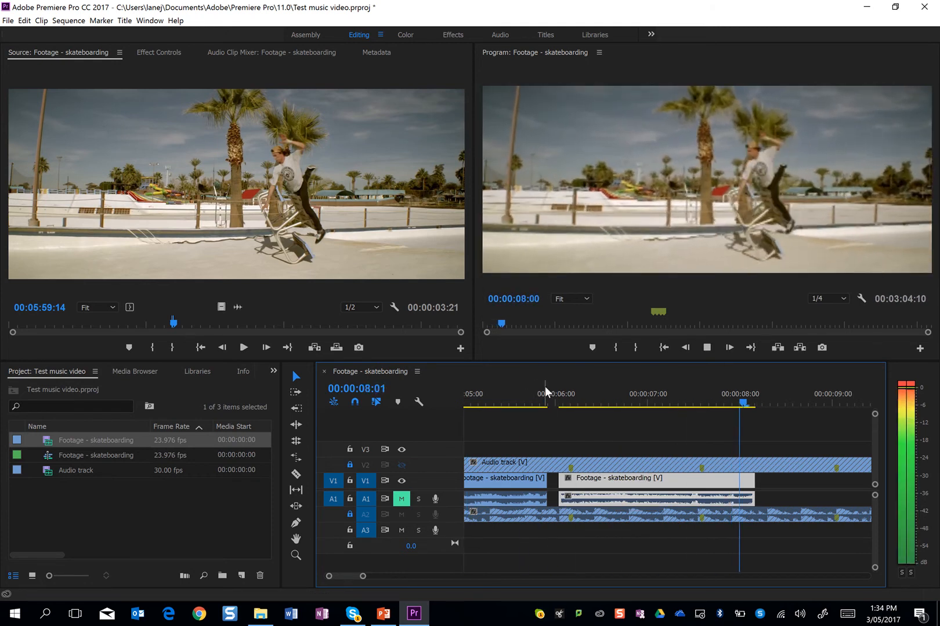
pyautogui.press('space')
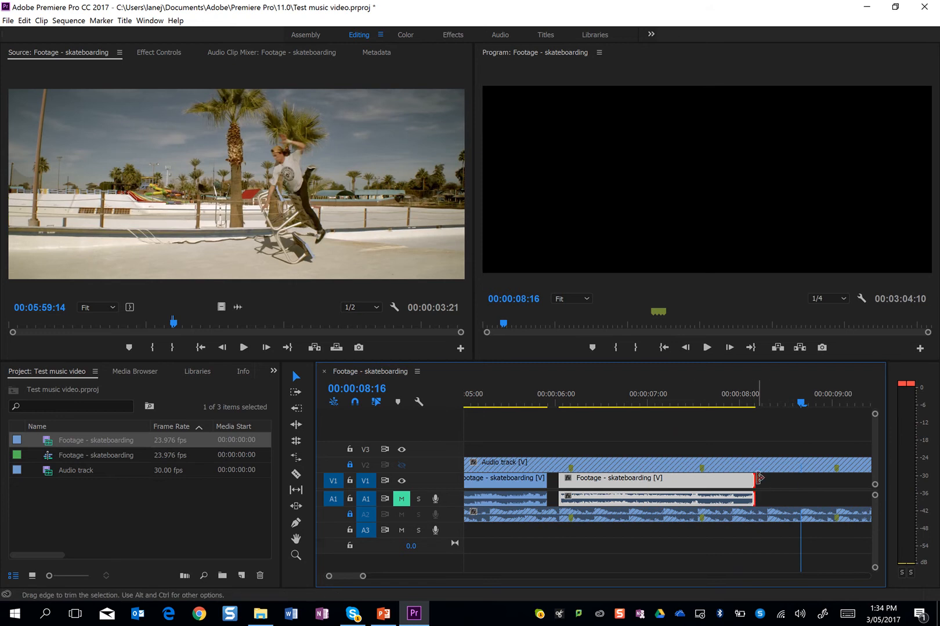
pyautogui.moveTo(761, 478); pyautogui.dragTo(834, 478)
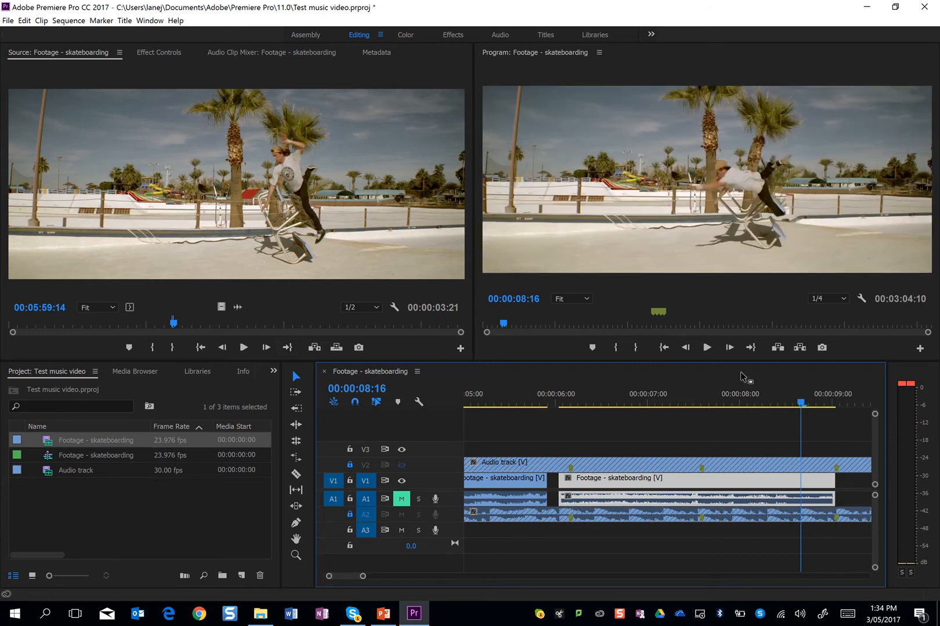
pyautogui.click(697, 397)
pyautogui.press('space')
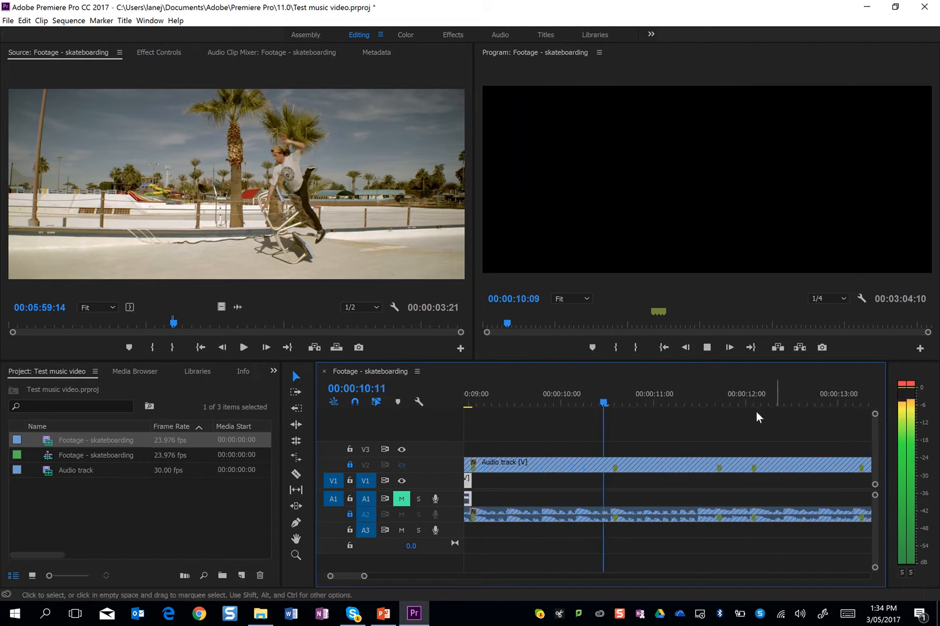
pyautogui.press('space')
pyautogui.moveTo(470, 480); pyautogui.dragTo(613, 480)
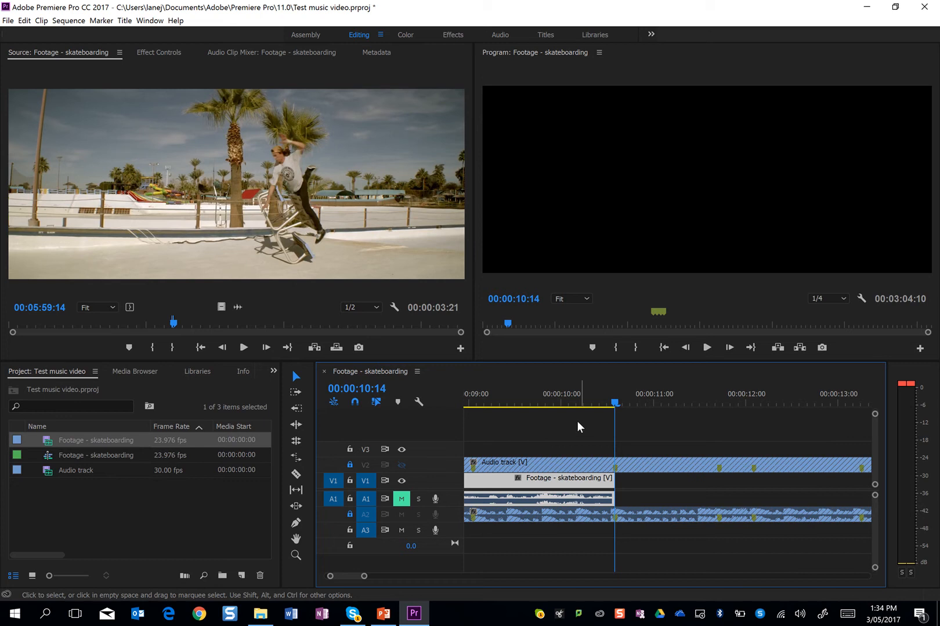
pyautogui.click(564, 393)
pyautogui.press('space')
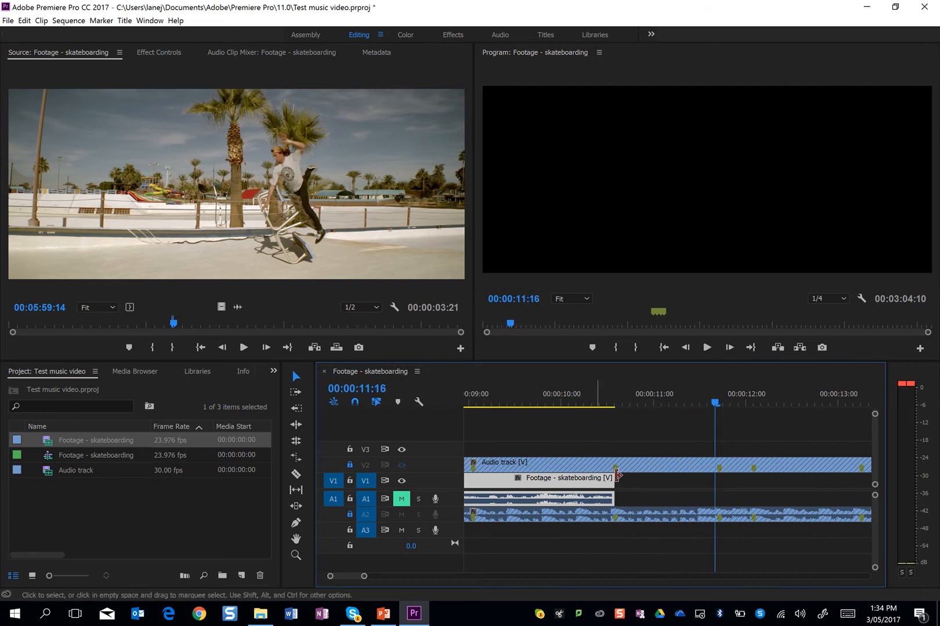
pyautogui.moveTo(618, 475); pyautogui.dragTo(693, 485)
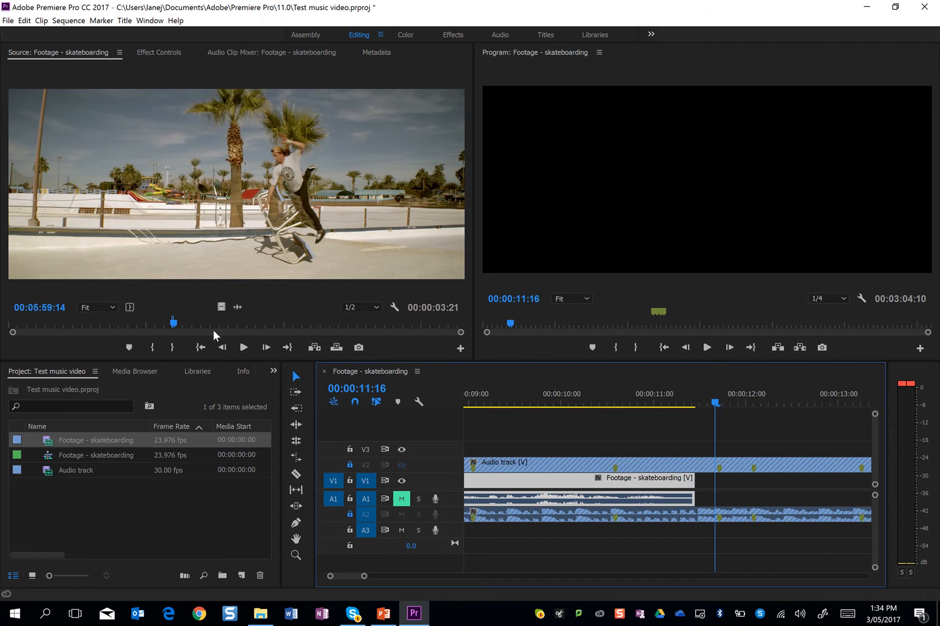
# Mark a new In point at 00:02:05:14 in the source footage, on the street skating shot, and play from there
pyautogui.moveTo(212, 324); pyautogui.dragTo(69, 334)
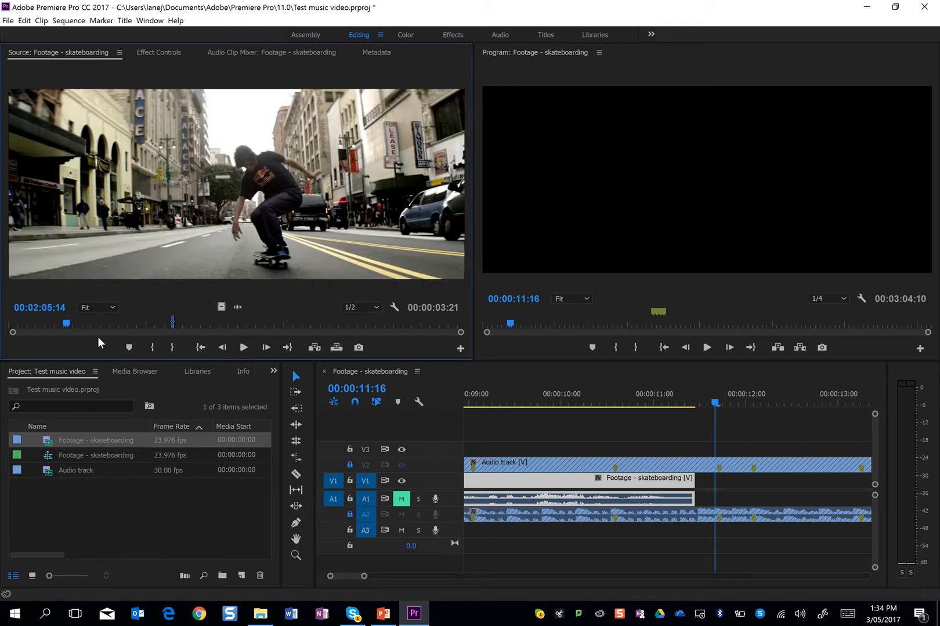
pyautogui.press('i')
pyautogui.press('space')
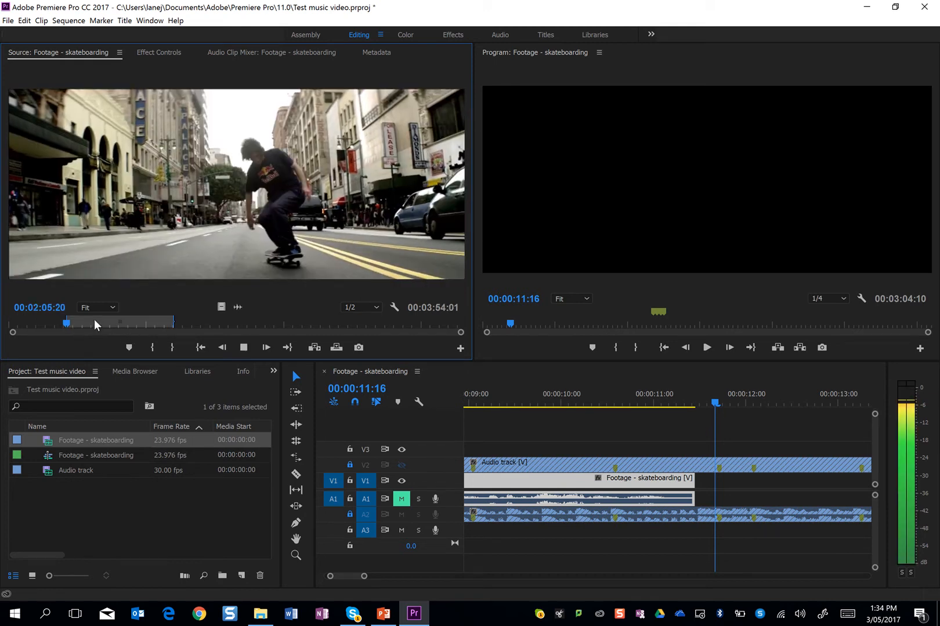
pyautogui.press('space')
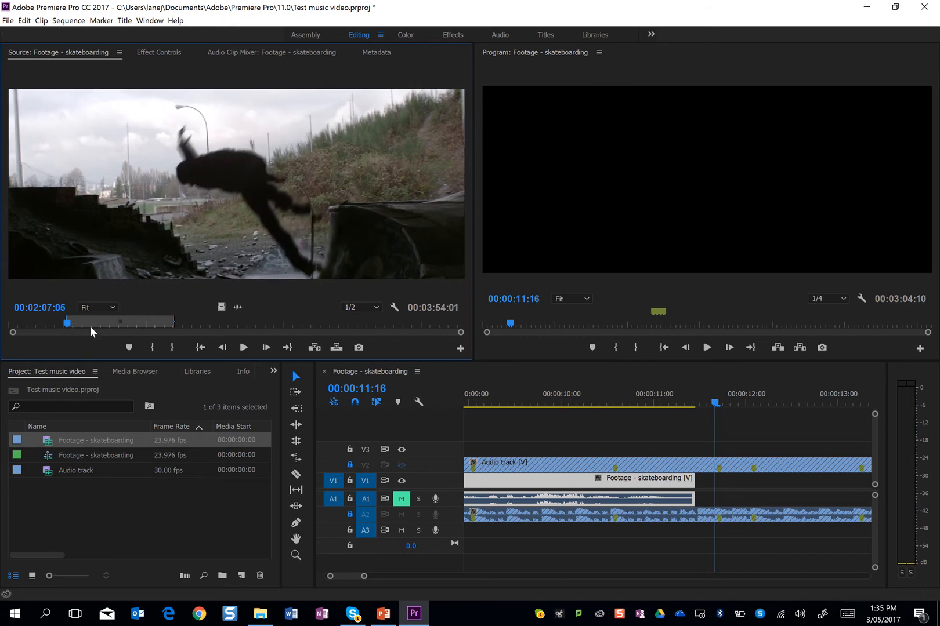
# Step through the silhouetted skater's shot and mark a one-second source range ending at 00:02:07:04
pyautogui.click(66, 324)
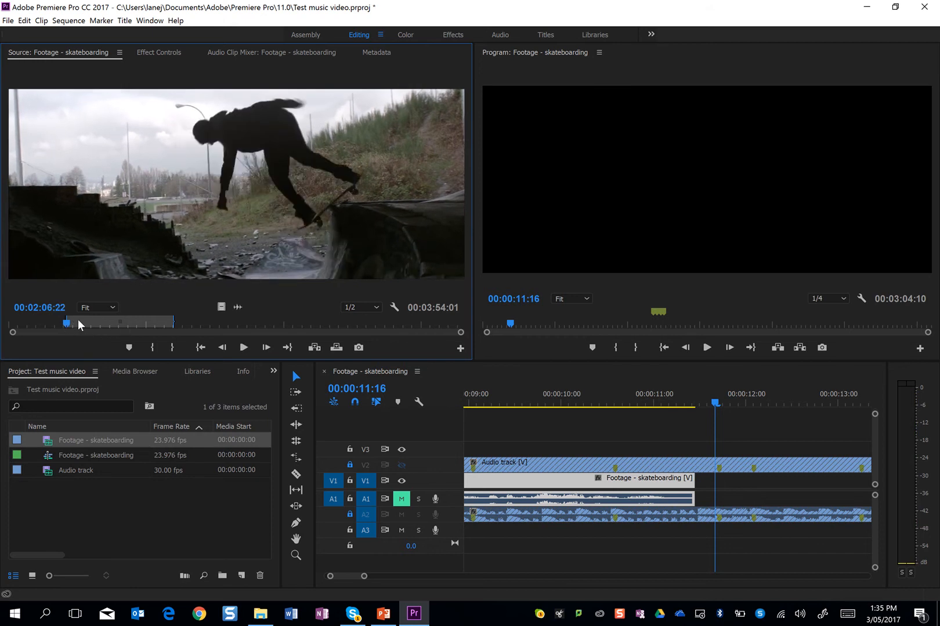
pyautogui.press('Left')
pyautogui.press('Left')
pyautogui.press('Left')
pyautogui.press('Left')
pyautogui.press('Left')
pyautogui.press('Left')
pyautogui.press('Left')
pyautogui.press('Left')
pyautogui.press('Left')
pyautogui.press('Left')
pyautogui.press('Left')
pyautogui.press('Left')
pyautogui.press('Left')
pyautogui.press('Left')
pyautogui.press('Left')
pyautogui.press('Left')
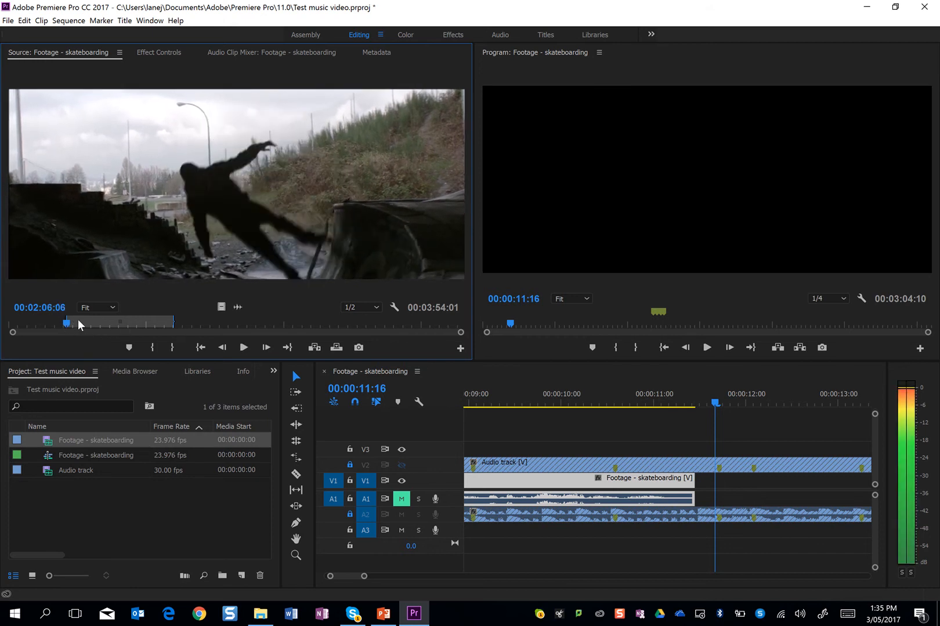
pyautogui.press('Left')
pyautogui.press('Left')
pyautogui.press('Left')
pyautogui.press('Left')
pyautogui.press('Left')
pyautogui.press('Left')
pyautogui.press('Left')
pyautogui.press('Left')
pyautogui.press('Right')
pyautogui.press('Right')
pyautogui.press('Right')
pyautogui.press('Right')
pyautogui.press('Right')
pyautogui.press('Right')
pyautogui.press('Right')
pyautogui.press('Right')
pyautogui.press('Left')
pyautogui.press('space')
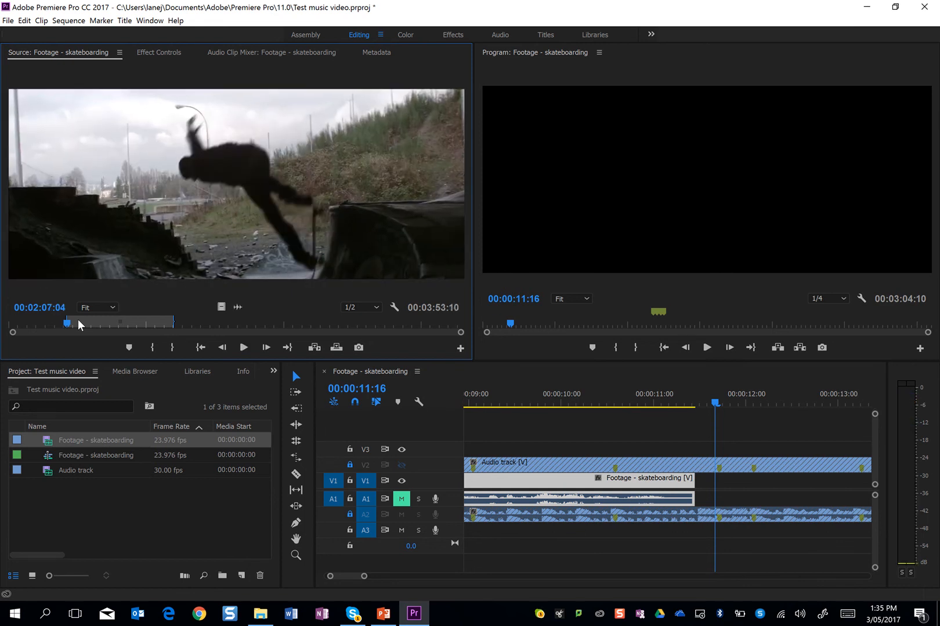
pyautogui.press('o')
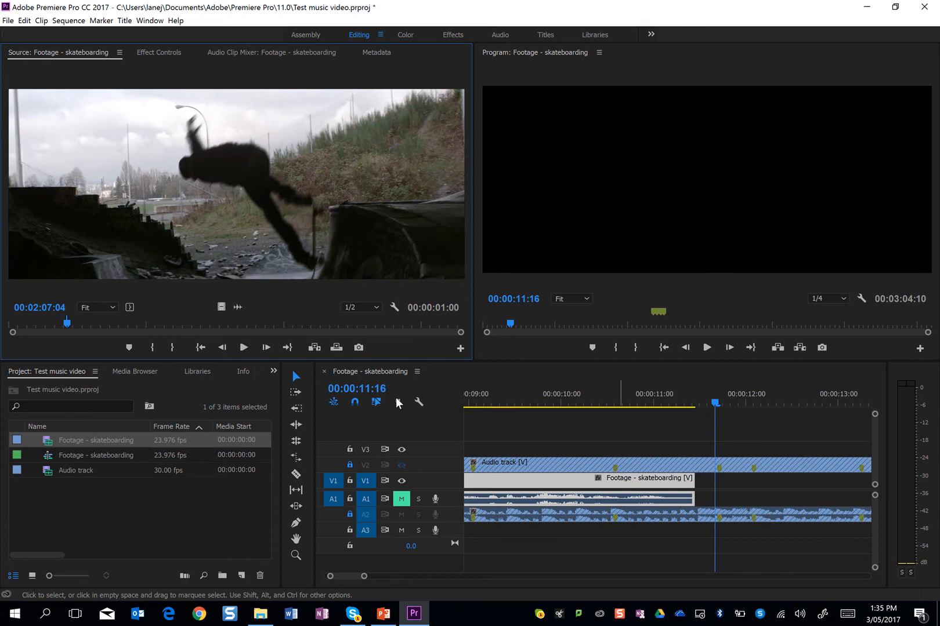
# Insert the marked one-second shot at 00:00:11:16 and return the sequence playhead to 00:00:11:00
pyautogui.click(314, 348)
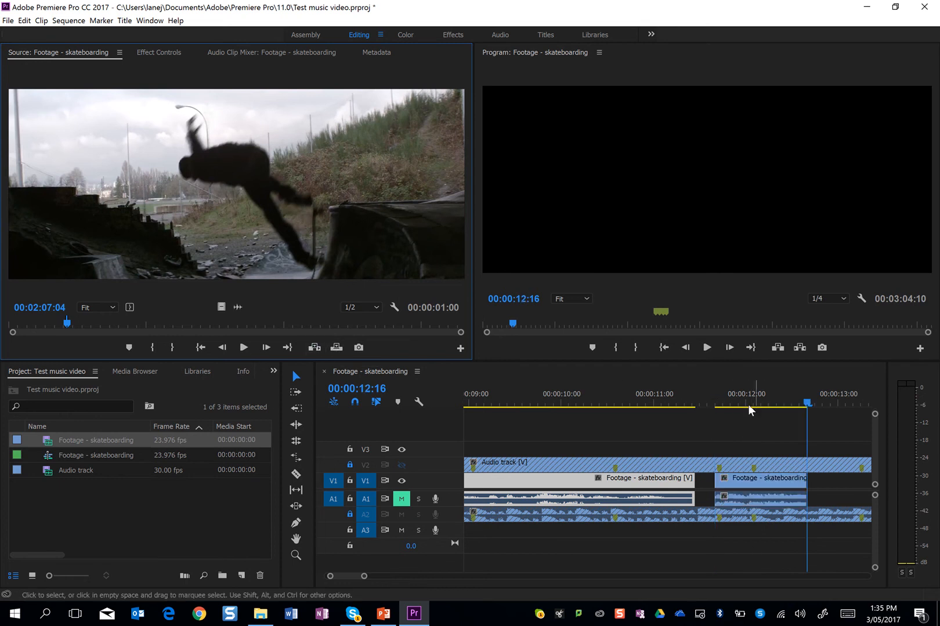
pyautogui.click(654, 392)
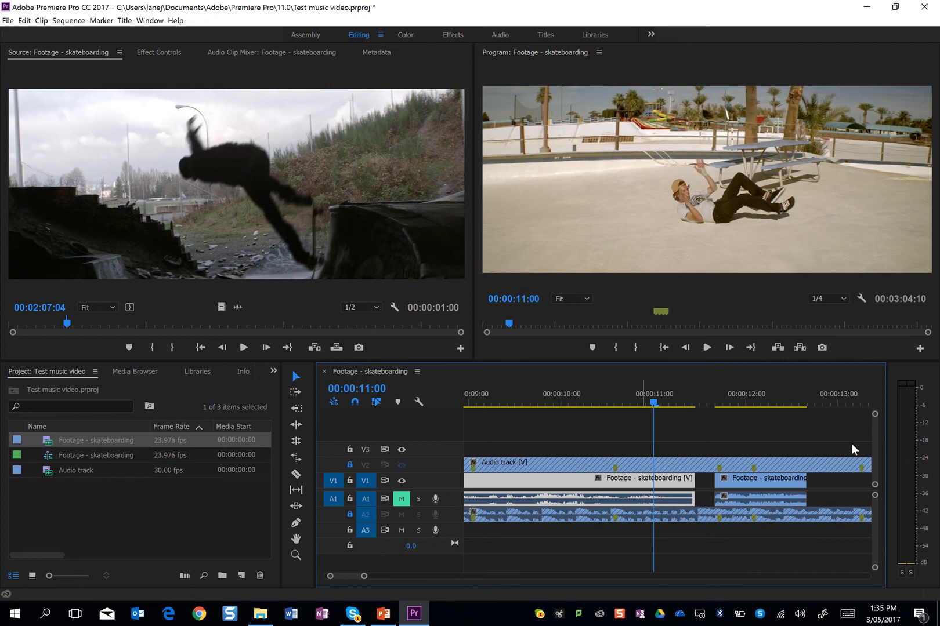
# Close the gap by moving the silhouetted skater clip against the end of the bench clip, and play across the cut
pyautogui.moveTo(780, 484); pyautogui.dragTo(760, 485)
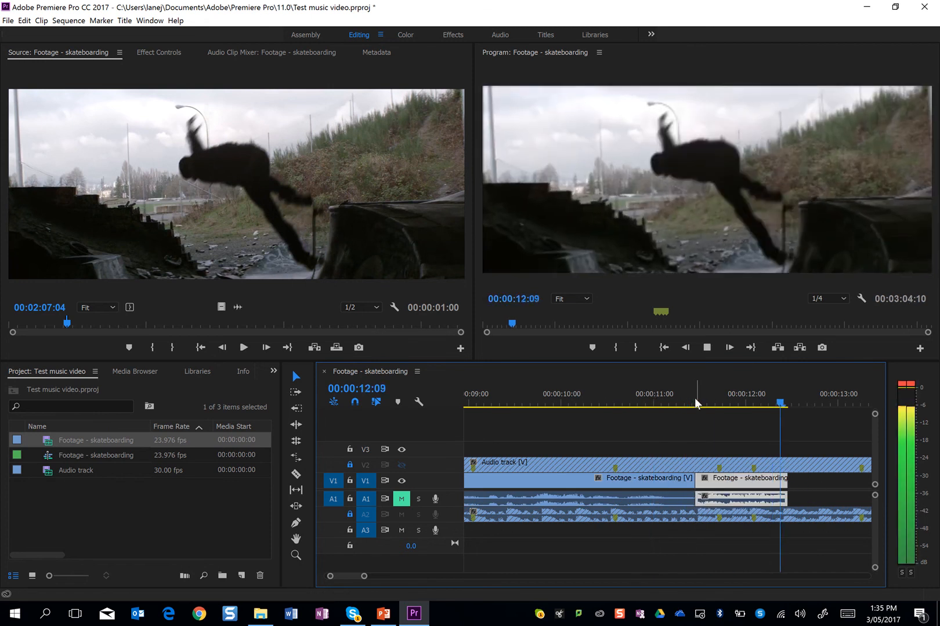
pyautogui.press('space')
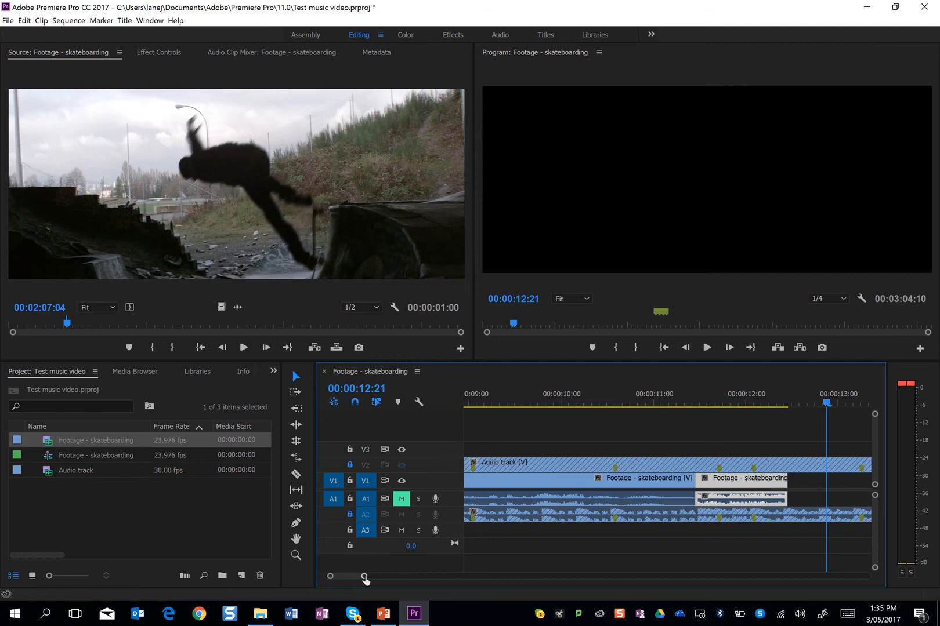
# Play the whole edit from 00:00:00:00 through the end of the silhouetted skater clip to check the cuts against the beat
pyautogui.moveTo(364, 579); pyautogui.dragTo(430, 577)
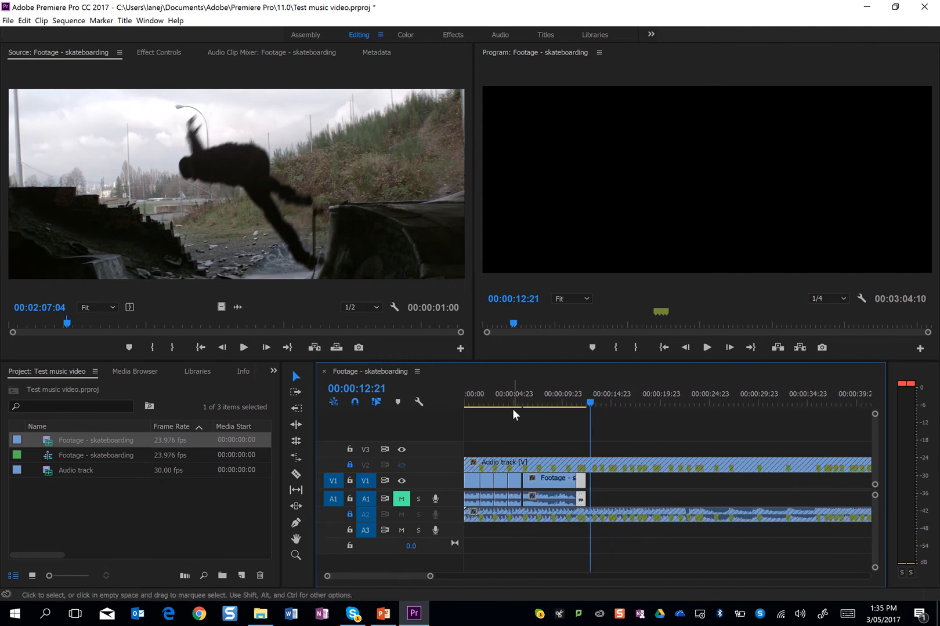
pyautogui.moveTo(514, 414); pyautogui.dragTo(399, 407)
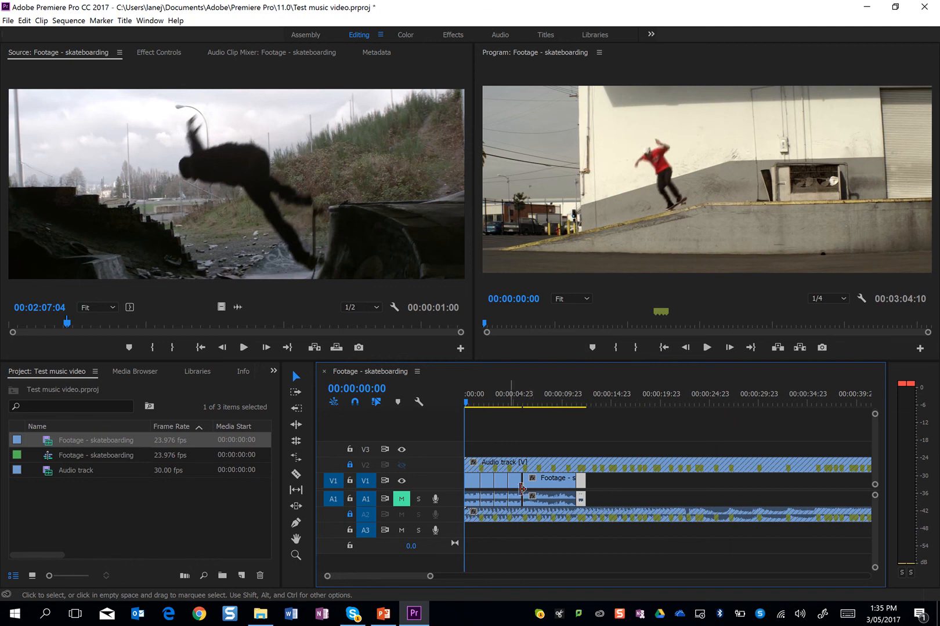
pyautogui.press('space')
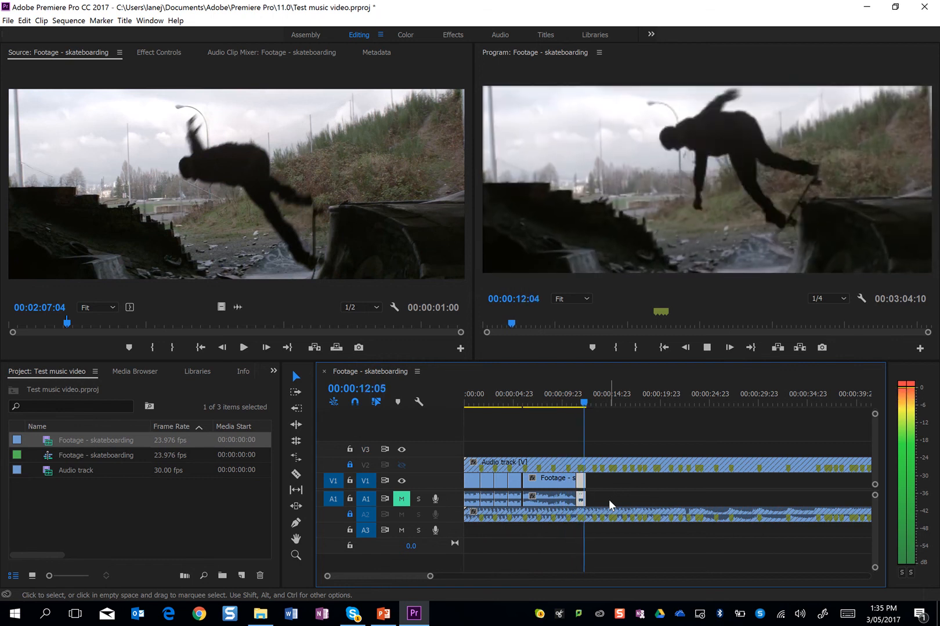
pyautogui.press('space')
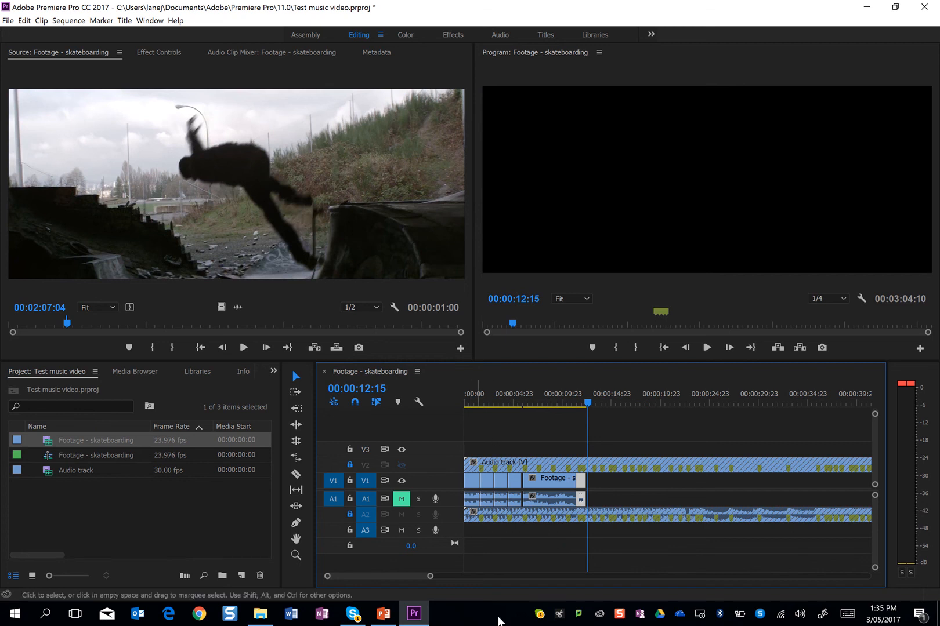
pyautogui.moveTo(430, 578); pyautogui.dragTo(384, 582)
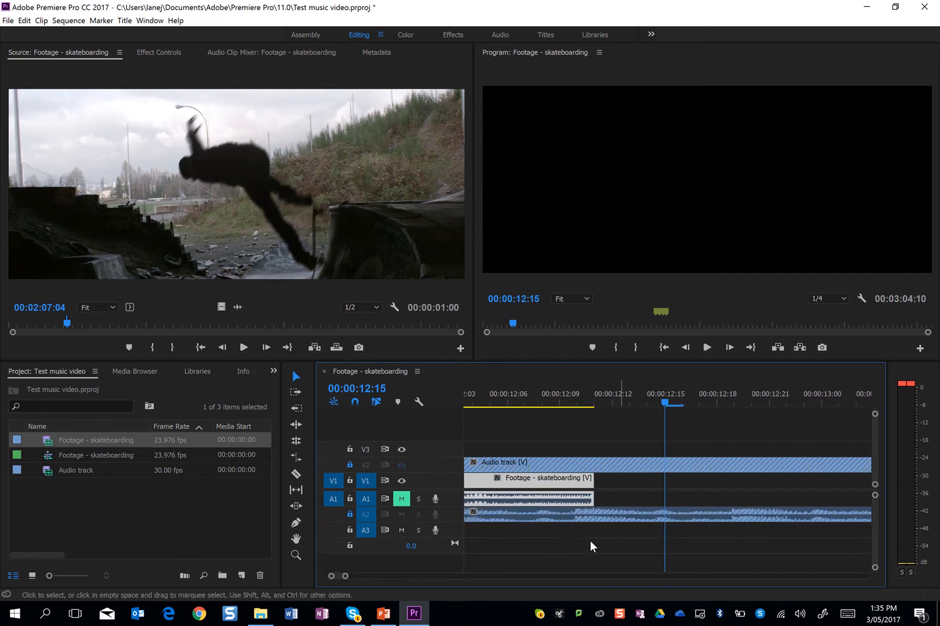